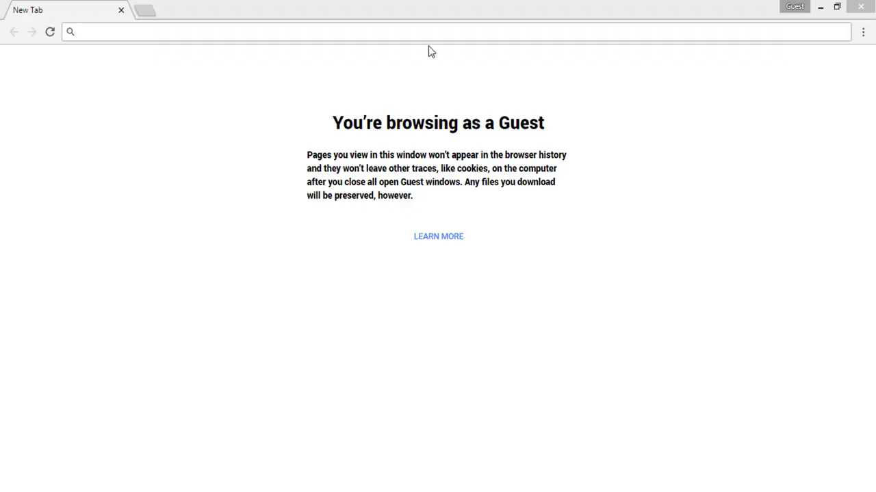
# - Search Google for dafont and open the DaFont - Download fonts home page
pyautogui.click(432, 33)
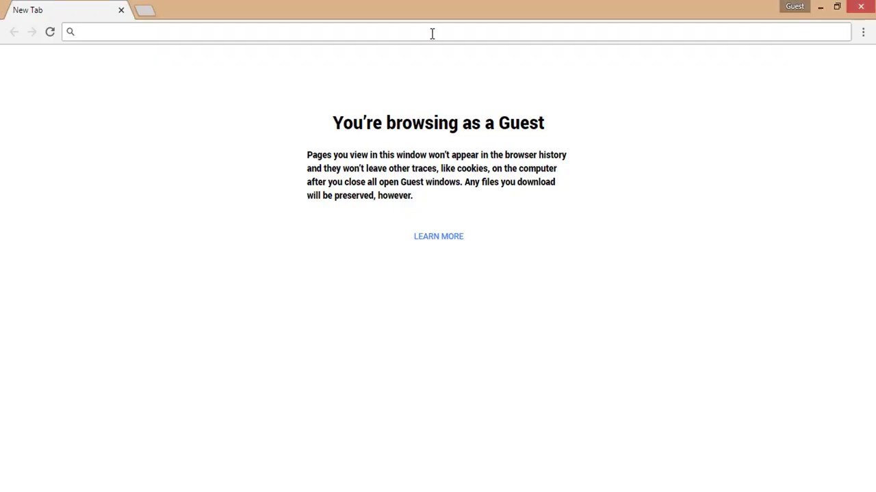
pyautogui.write('th')
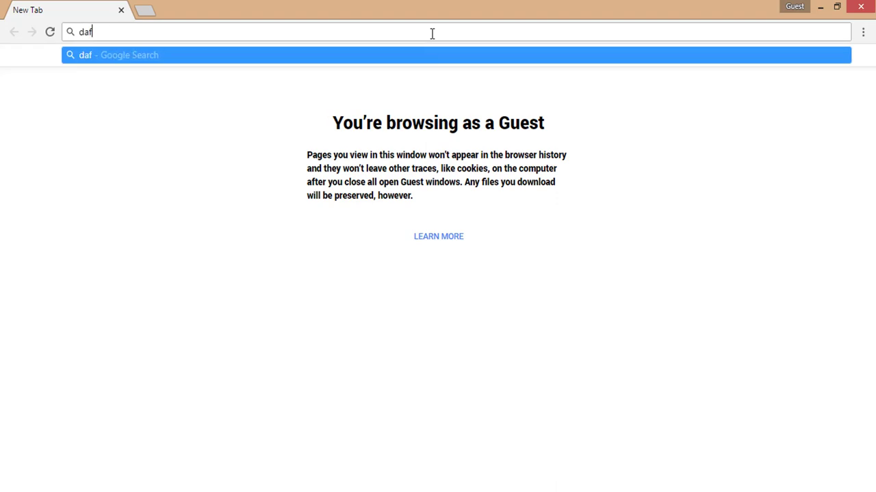
pyautogui.write('t')
pyautogui.press('Return')
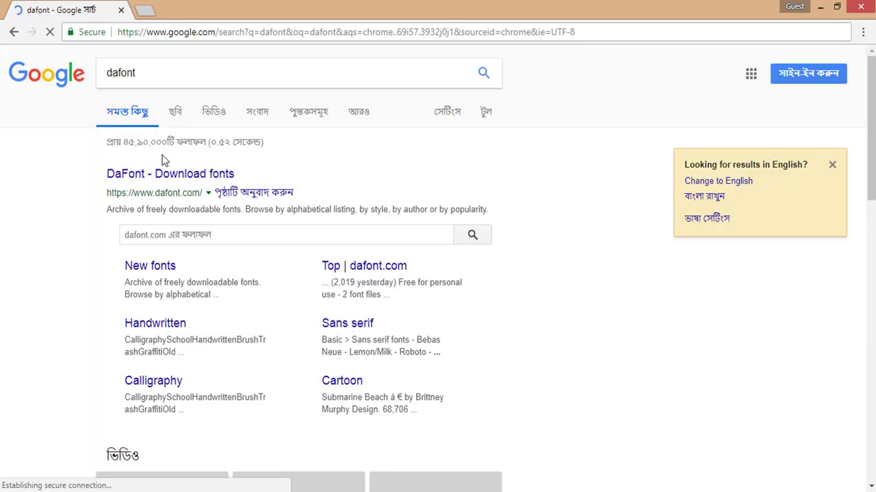
pyautogui.click(157, 175)
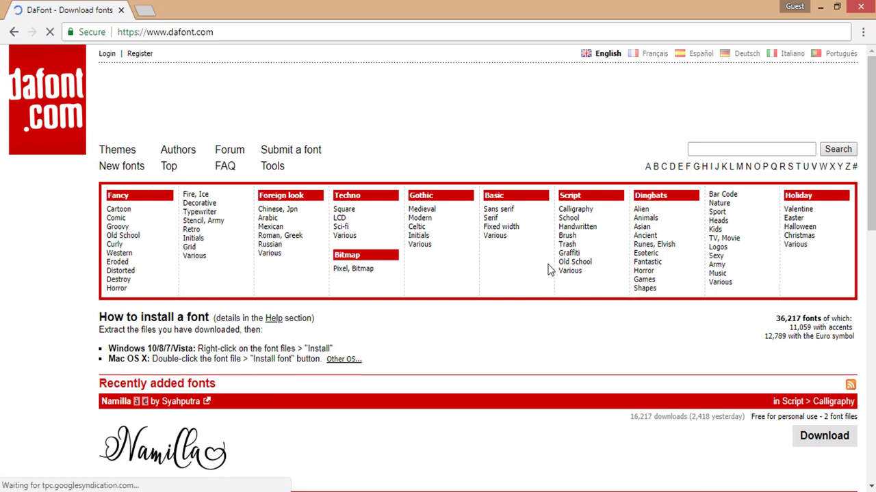
# - Open the Script > Handwritten font category and scroll through its previews
pyautogui.click(599, 235)
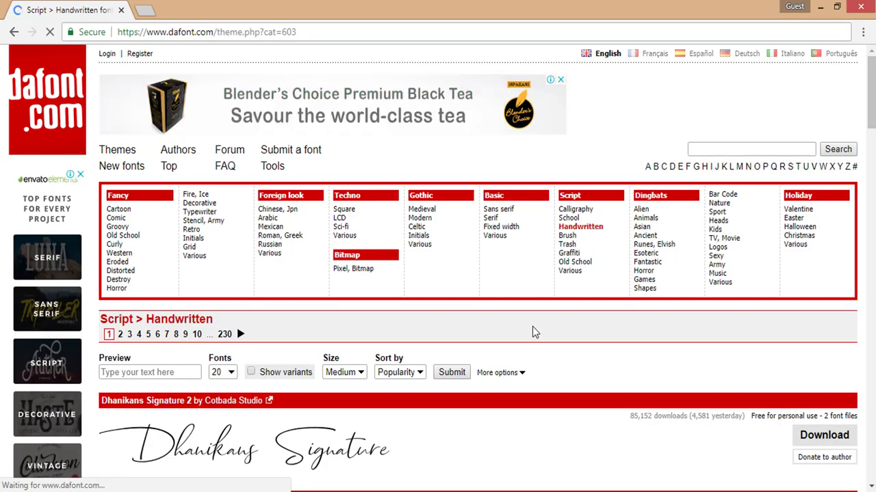
pyautogui.scroll(-3, 424, 404)
pyautogui.scroll(-1, 342, 377)
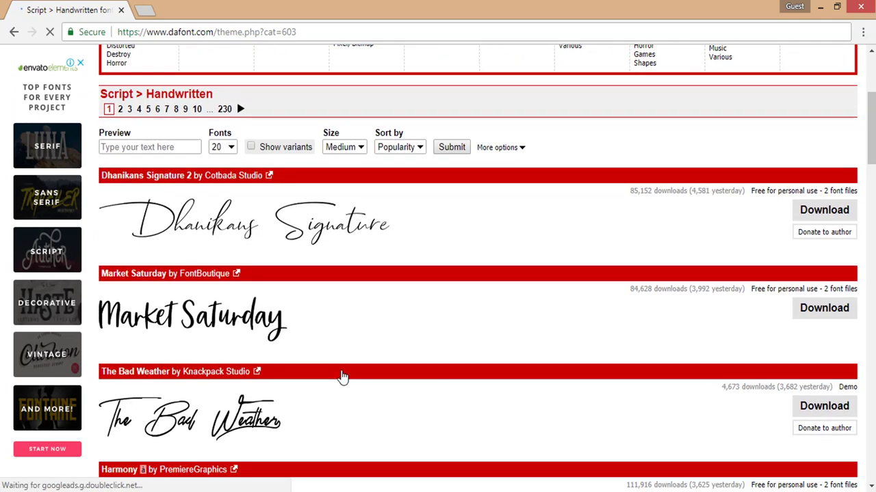
pyautogui.scroll(-2, 342, 377)
pyautogui.scroll(-2, 340, 370)
pyautogui.scroll(-2, 342, 369)
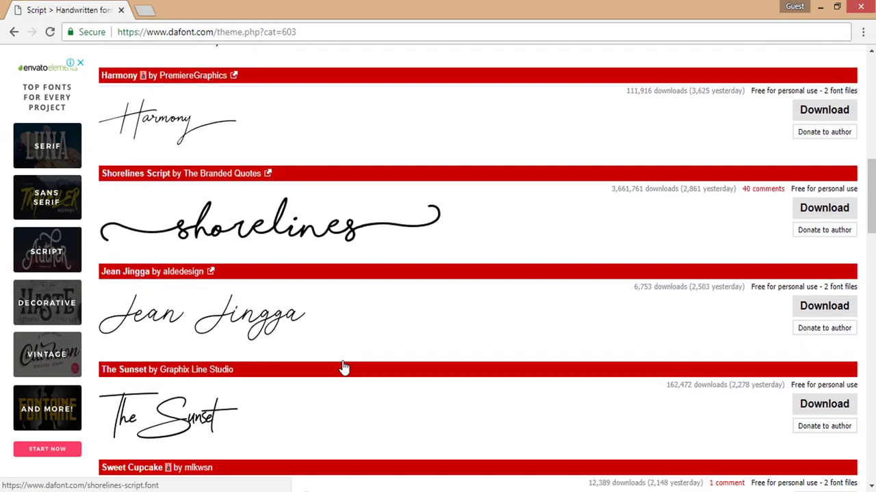
pyautogui.scroll(-1, 344, 368)
pyautogui.scroll(-1, 344, 367)
pyautogui.scroll(-2, 345, 366)
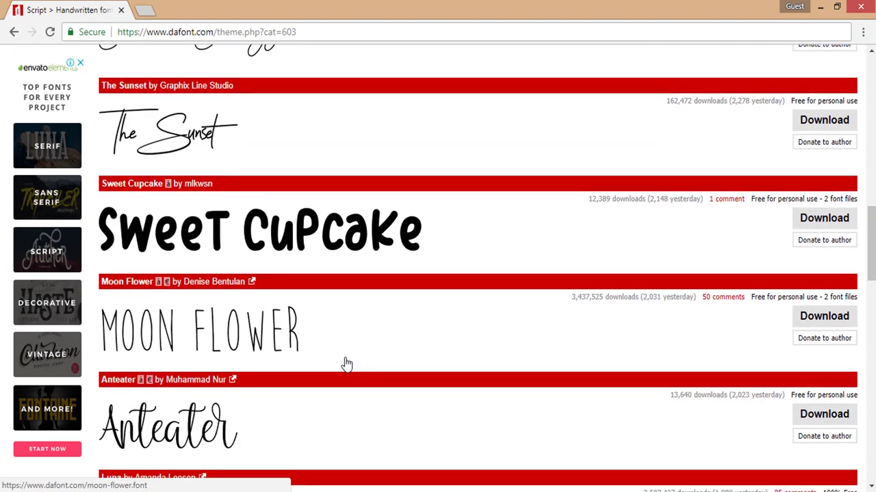
pyautogui.scroll(-1, 346, 364)
pyautogui.scroll(-3, 347, 364)
pyautogui.scroll(-1, 345, 363)
pyautogui.scroll(-1, 345, 363)
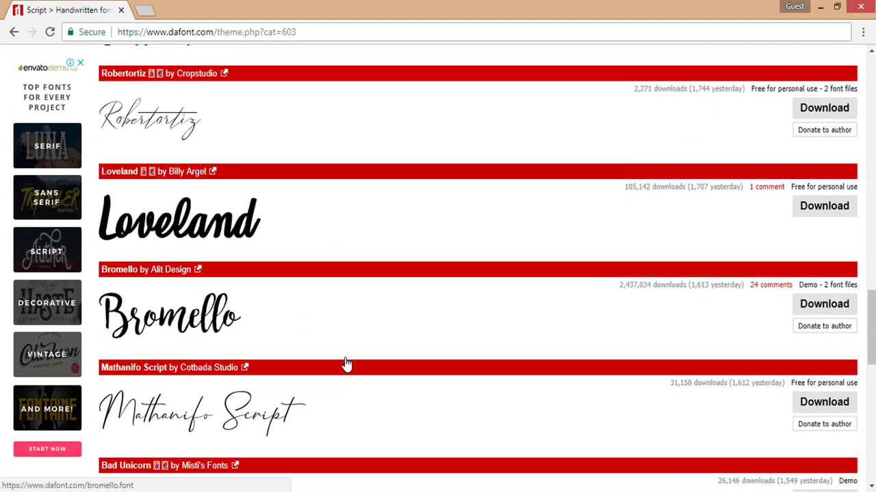
pyautogui.scroll(-2, 345, 362)
pyautogui.scroll(-2, 344, 363)
pyautogui.scroll(-3, 345, 363)
pyautogui.scroll(-2, 345, 363)
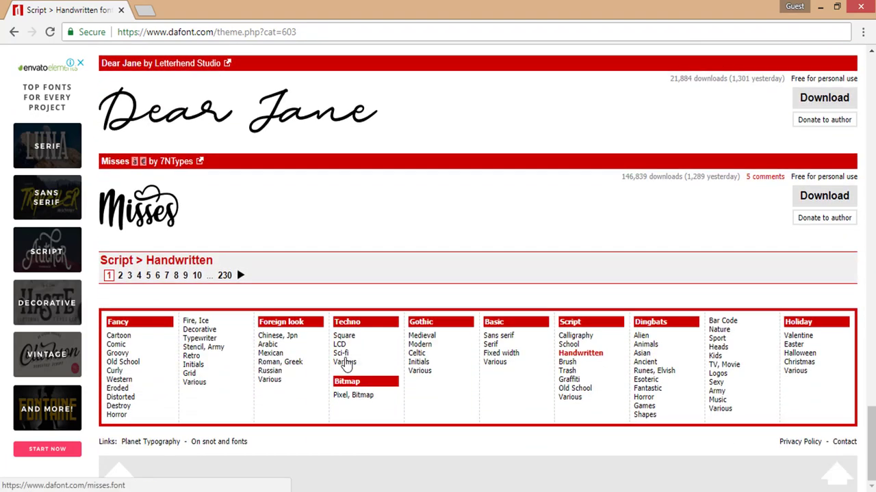
# - Go to page 2 of the Handwritten fonts and browse its font list
pyautogui.click(120, 275)
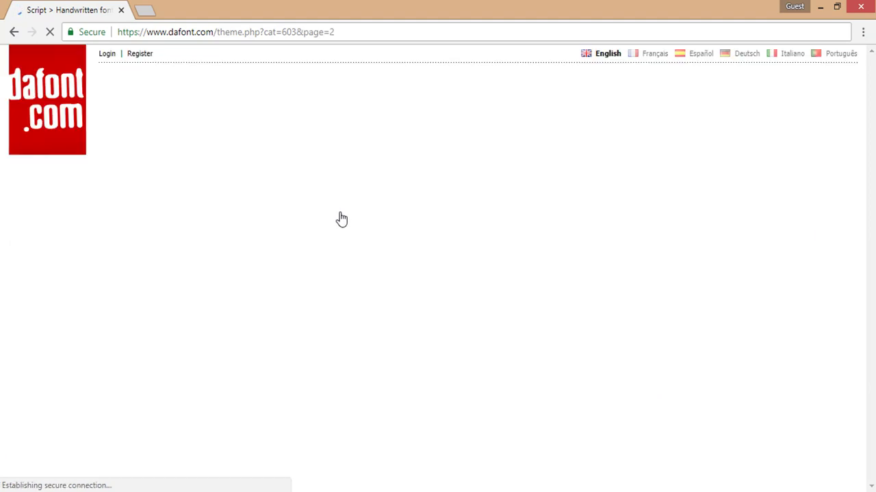
pyautogui.scroll(-1, 342, 218)
pyautogui.scroll(-2, 344, 217)
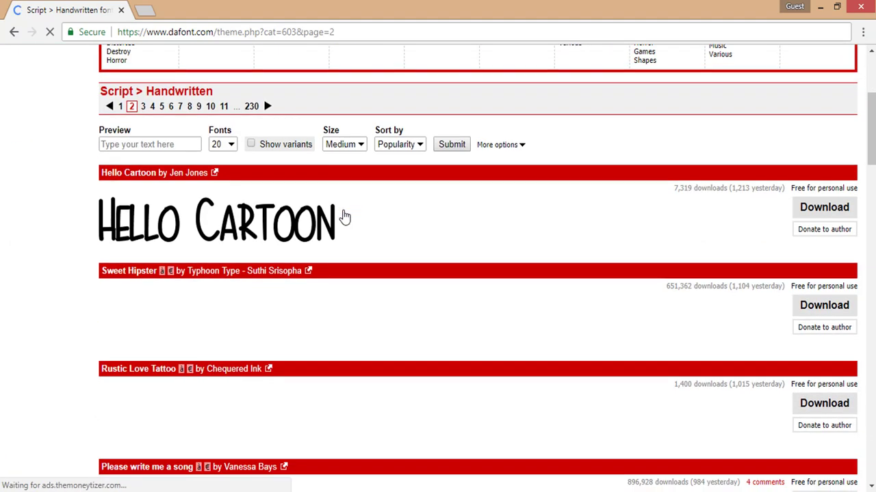
pyautogui.scroll(-3, 344, 217)
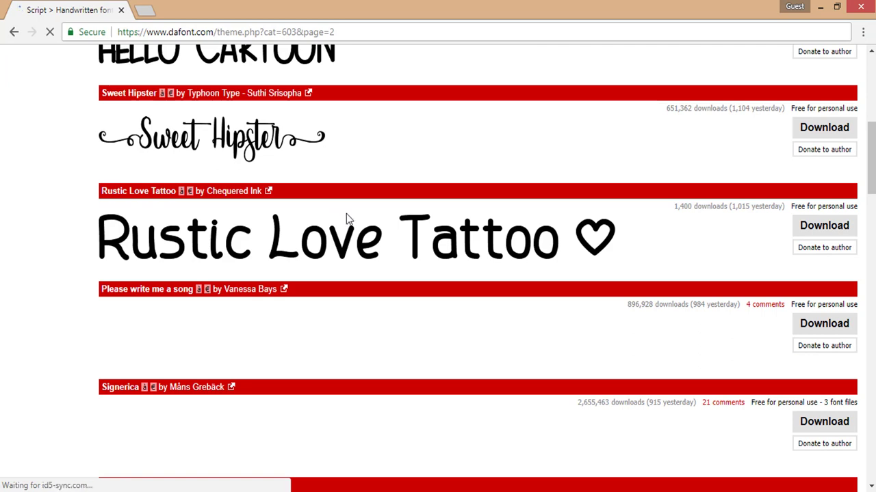
pyautogui.scroll(-3, 347, 219)
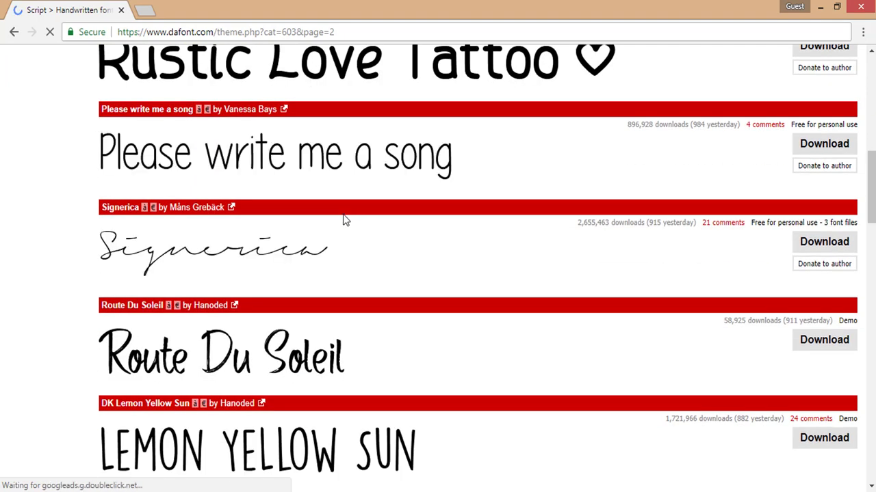
pyautogui.scroll(-2, 344, 219)
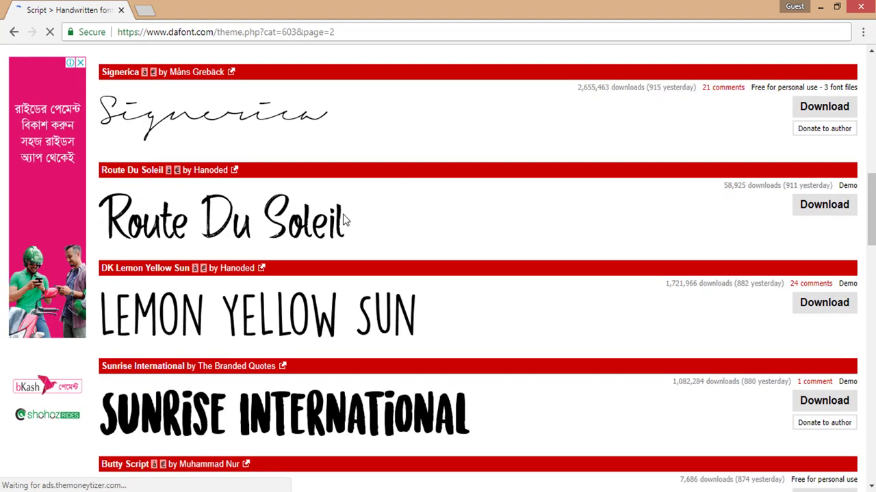
pyautogui.scroll(-2, 344, 219)
pyautogui.scroll(-3, 344, 219)
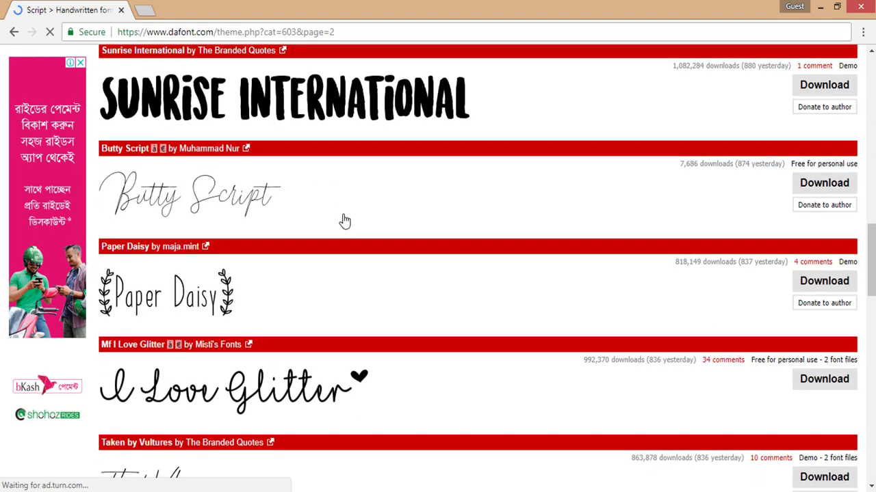
pyautogui.scroll(-1, 344, 220)
pyautogui.scroll(-3, 344, 220)
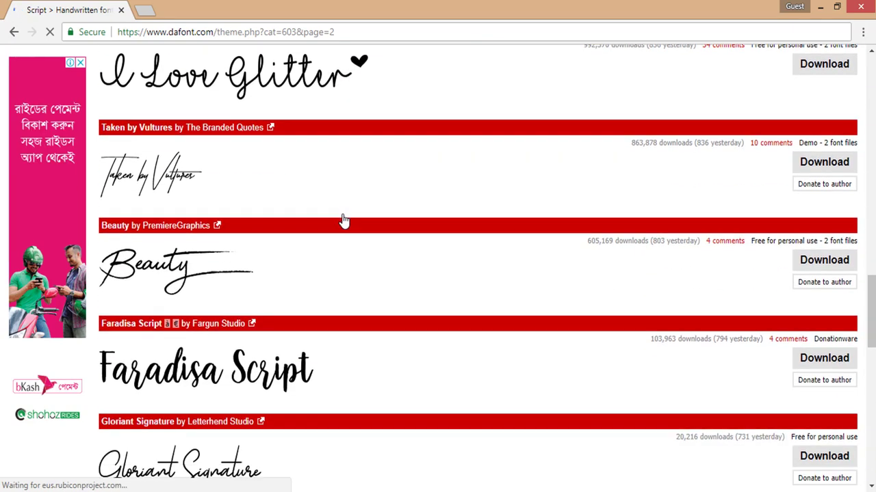
pyautogui.scroll(-2, 344, 220)
pyautogui.scroll(-2, 344, 221)
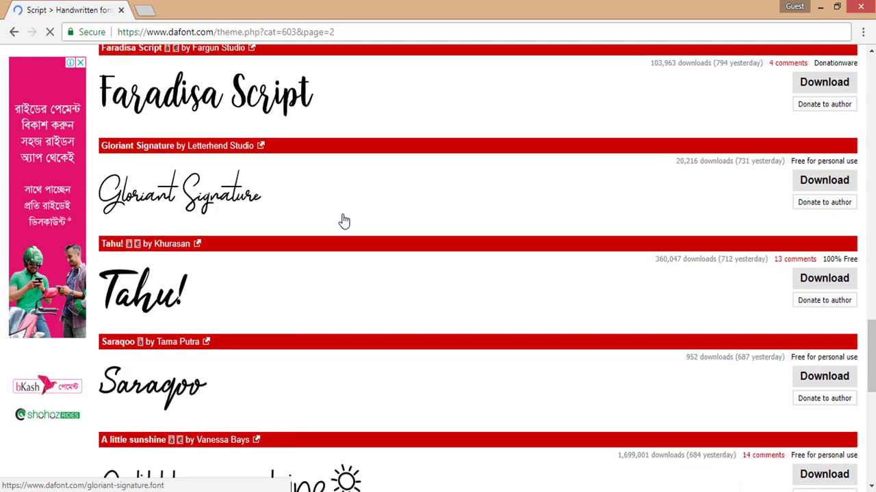
pyautogui.scroll(-4, 344, 219)
pyautogui.scroll(-2, 344, 219)
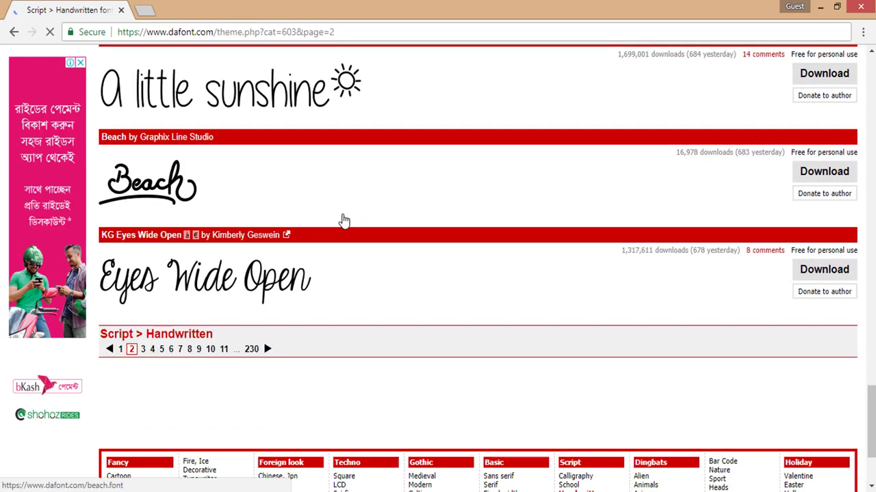
pyautogui.scroll(1, 345, 219)
pyautogui.scroll(4, 344, 220)
pyautogui.scroll(6, 344, 220)
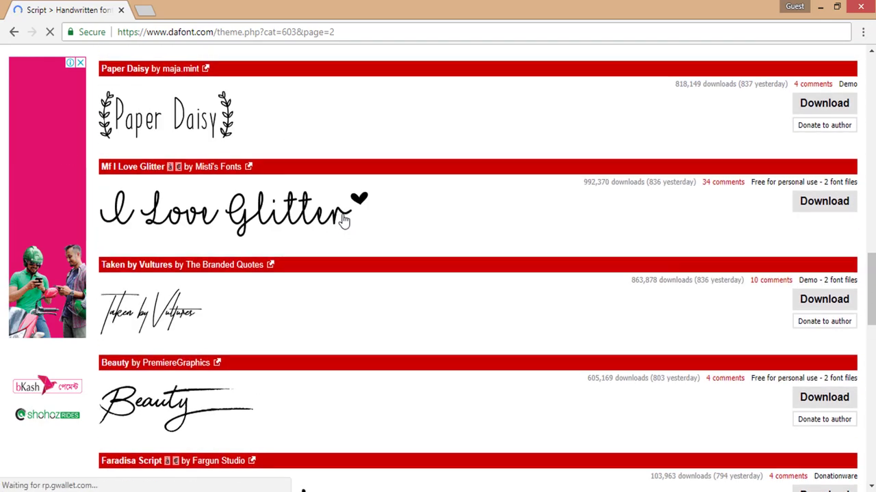
pyautogui.scroll(3, 344, 220)
pyautogui.scroll(2, 344, 220)
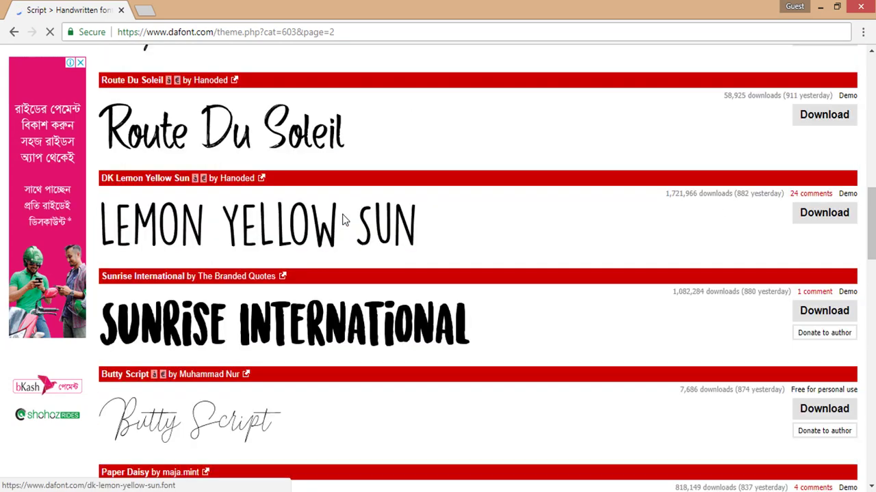
pyautogui.scroll(1, 344, 220)
pyautogui.scroll(2, 344, 220)
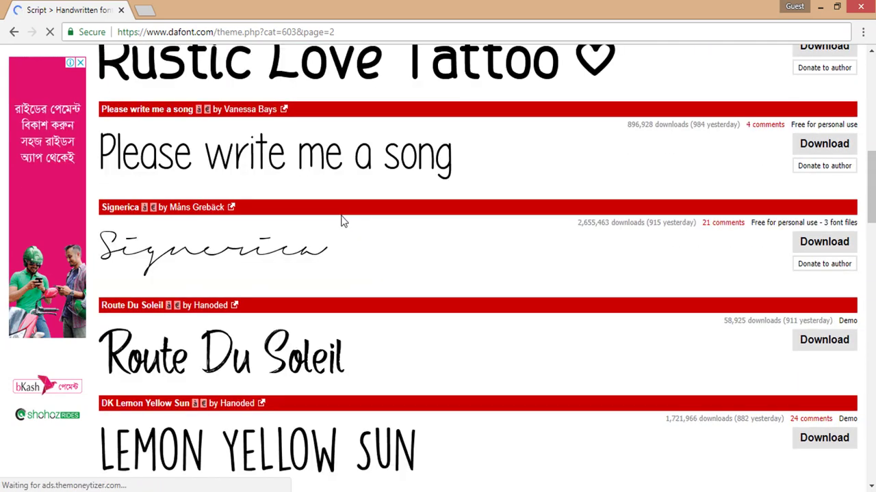
pyautogui.scroll(1, 342, 220)
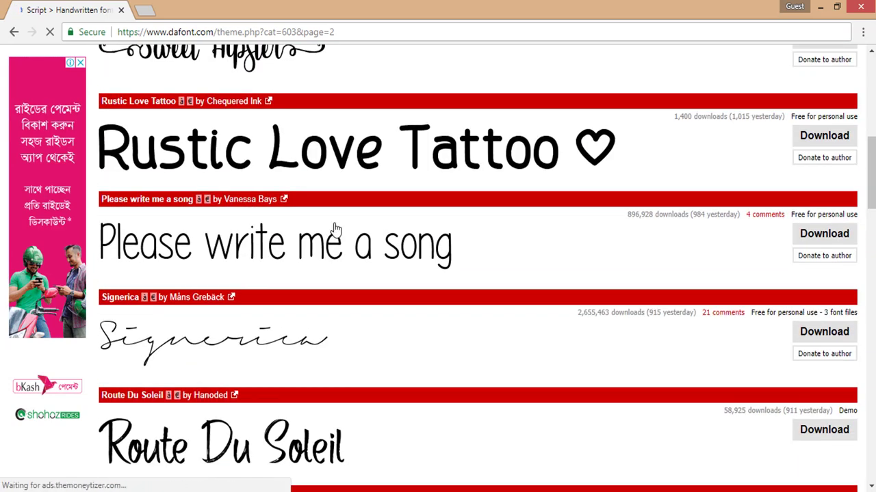
pyautogui.scroll(-3, 335, 227)
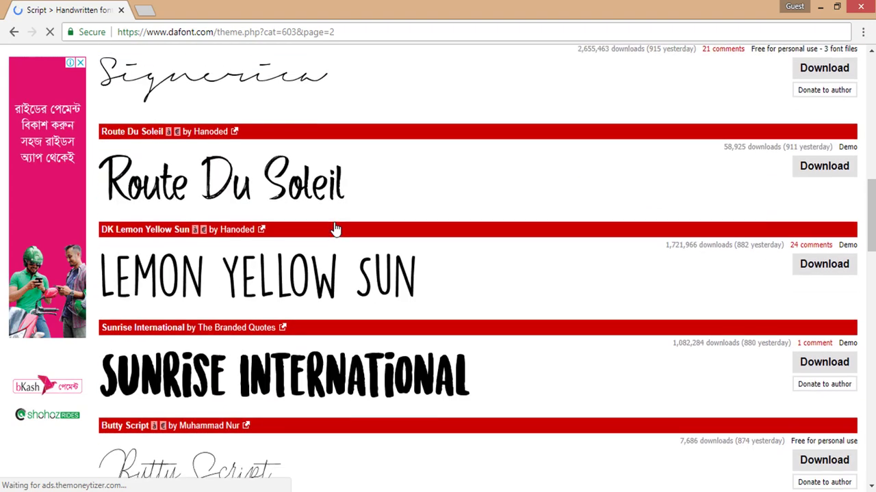
pyautogui.scroll(-5, 335, 227)
pyautogui.scroll(-5, 334, 227)
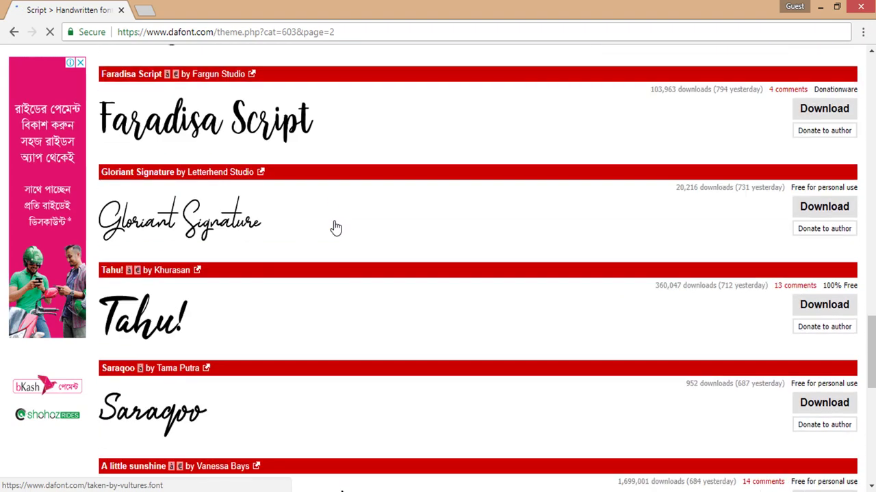
pyautogui.scroll(-3, 332, 227)
pyautogui.scroll(-3, 315, 227)
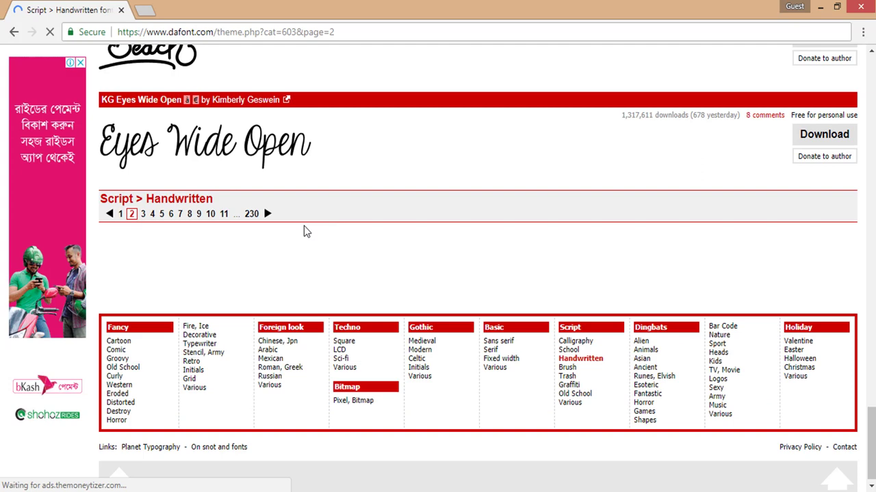
# - Go to page 3 of Handwritten fonts and download Shopping Script as shopping_script.zip
pyautogui.click(144, 215)
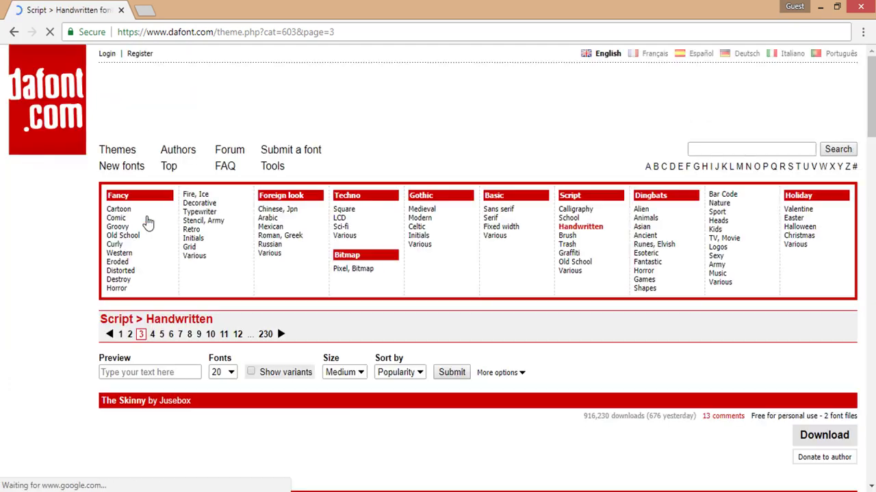
pyautogui.scroll(-3, 178, 267)
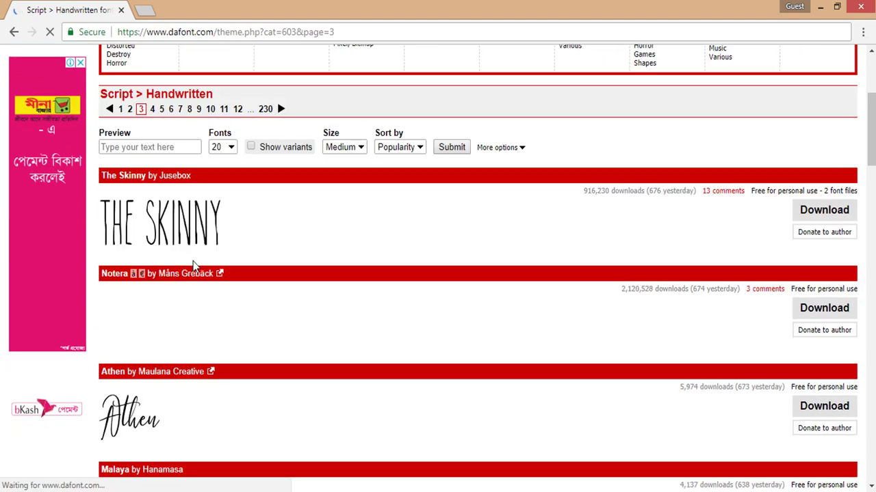
pyautogui.scroll(-2, 192, 263)
pyautogui.scroll(-1, 194, 267)
pyautogui.scroll(-1, 195, 267)
pyautogui.scroll(-3, 194, 267)
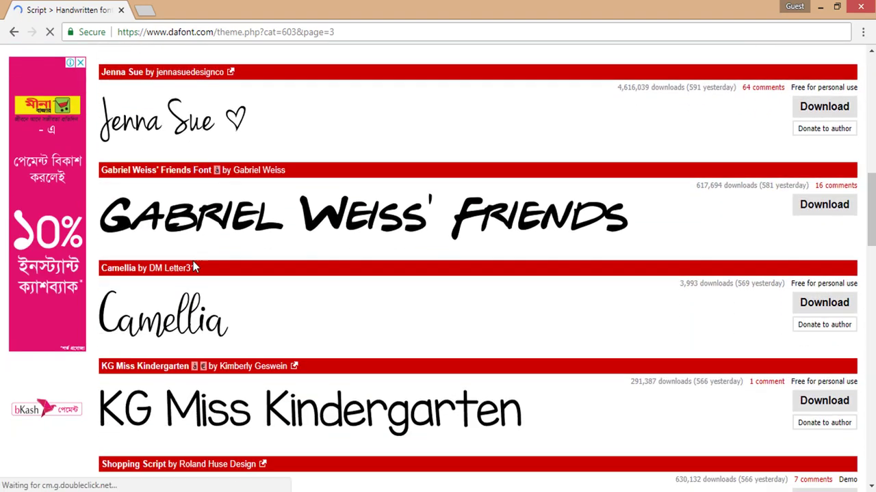
pyautogui.scroll(-2, 194, 267)
pyautogui.scroll(-1, 194, 267)
pyautogui.scroll(-1, 194, 267)
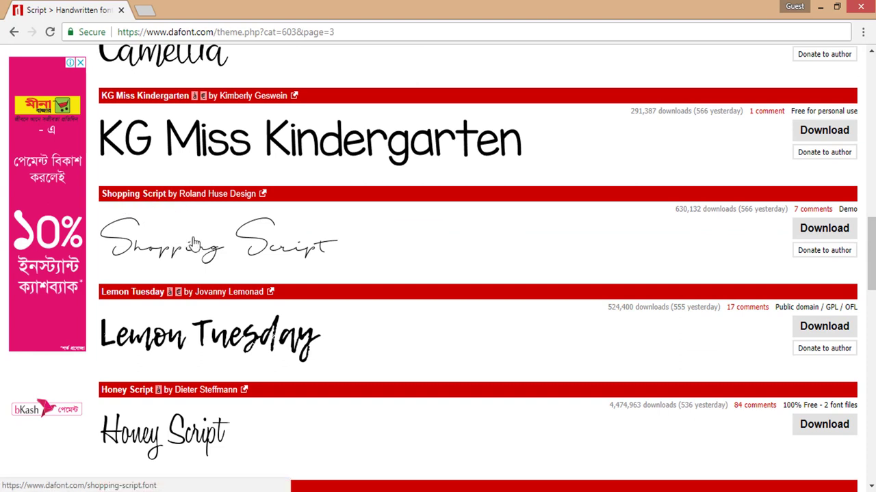
pyautogui.click(830, 231)
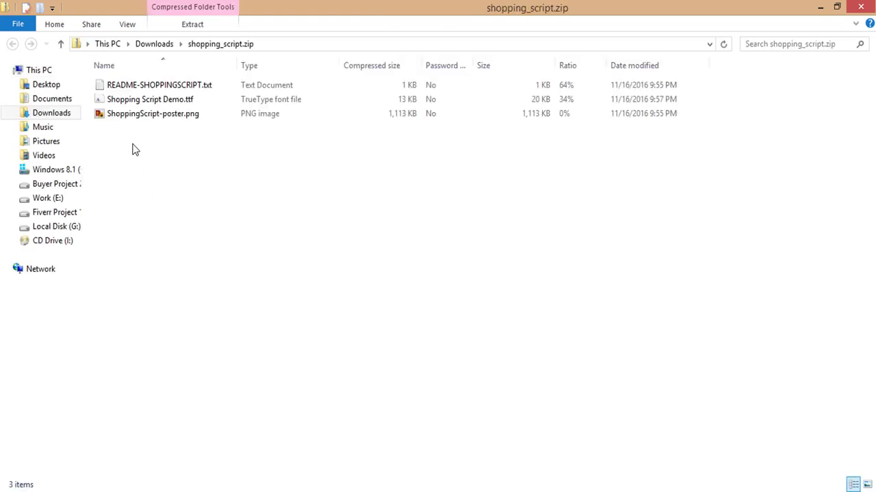
# - Install Shopping Script Demo.ttf from the zip, replacing the existing copy, and close the preview
pyautogui.click(152, 102)
pyautogui.rightClick(152, 103)
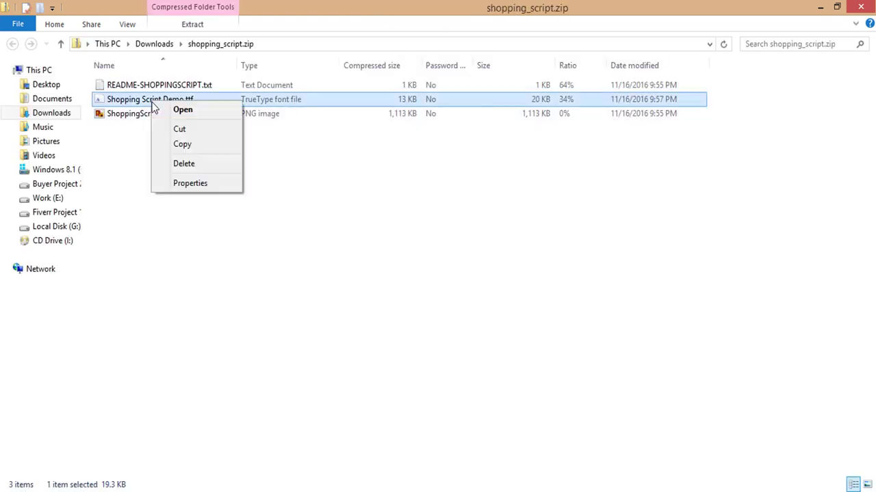
pyautogui.click(182, 110)
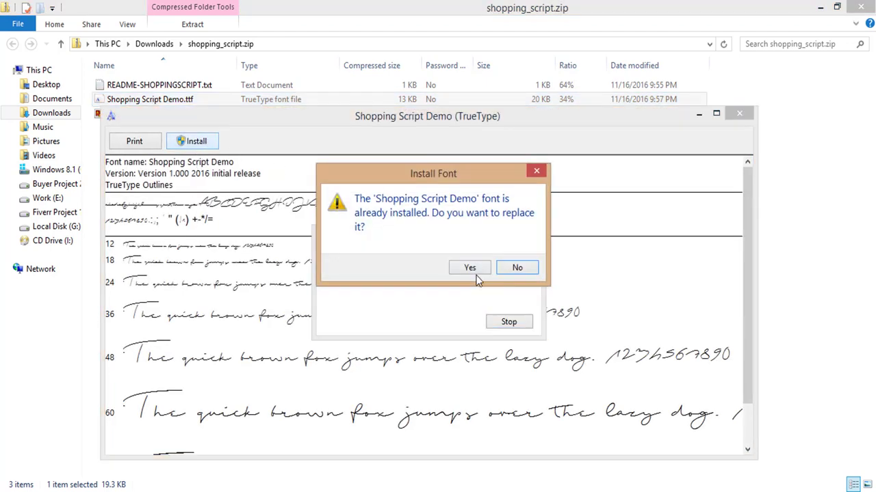
pyautogui.click(474, 268)
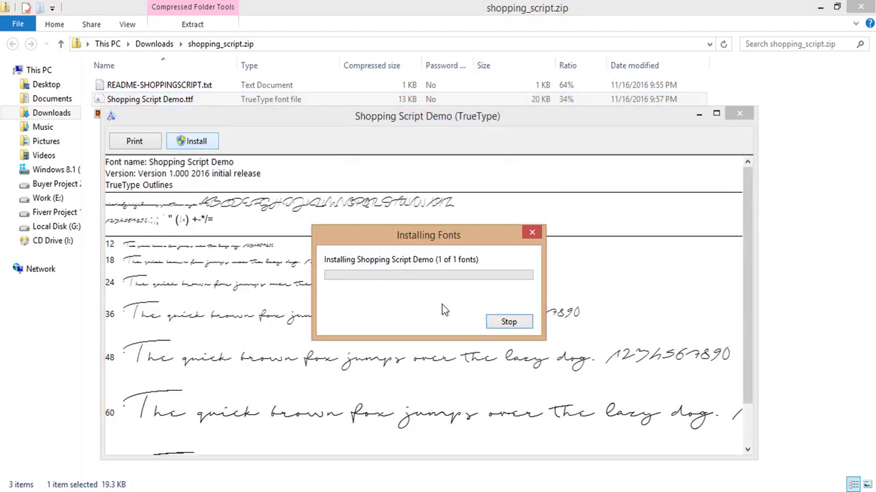
pyautogui.click(740, 113)
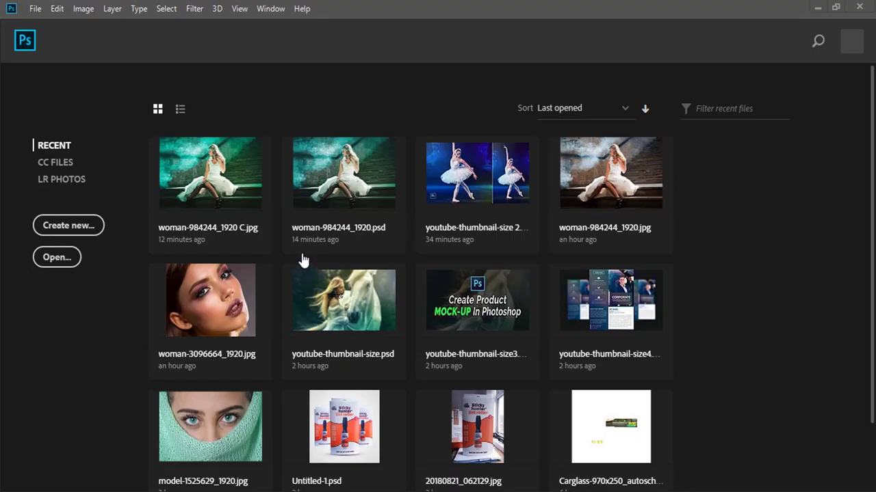
# - Create a new 2000 × 2000 px, 300 ppi document with a white background
pyautogui.click(35, 9)
pyautogui.press('Escape')
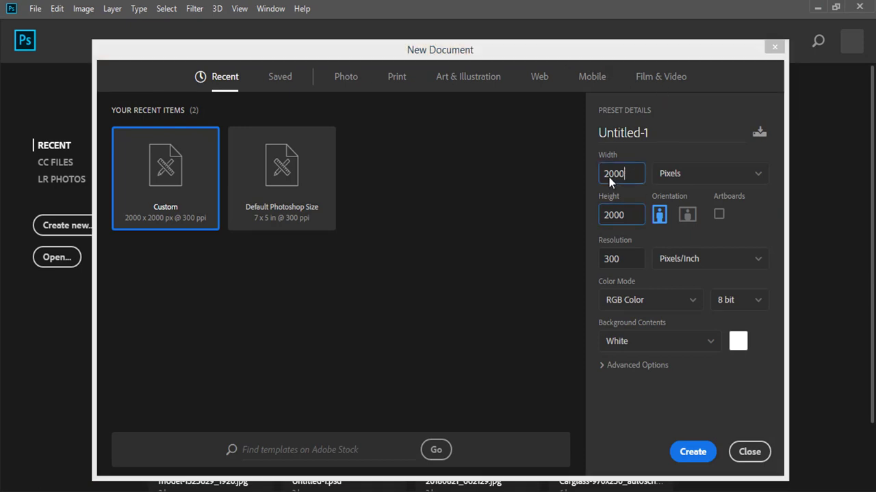
pyautogui.click(694, 452)
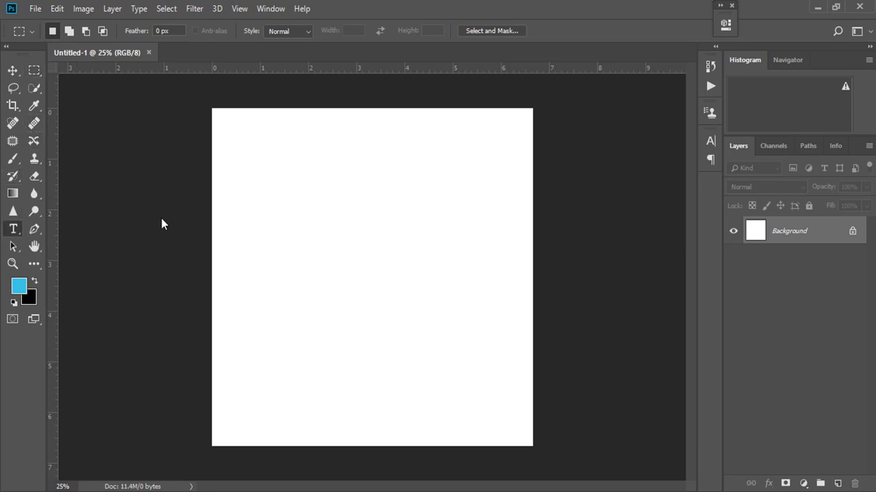
# - Add a Solid Color fill layer in near-black #0f0f0f covering the canvas
pyautogui.click(13, 229)
pyautogui.click(804, 483)
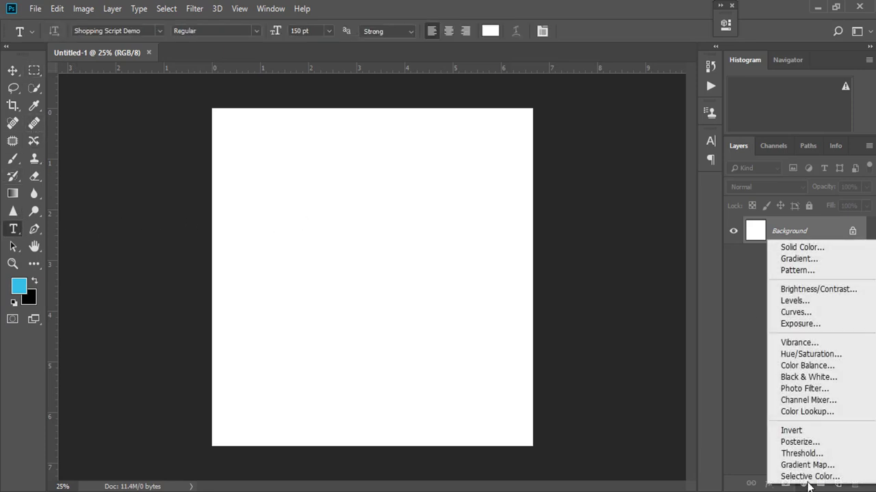
pyautogui.click(820, 249)
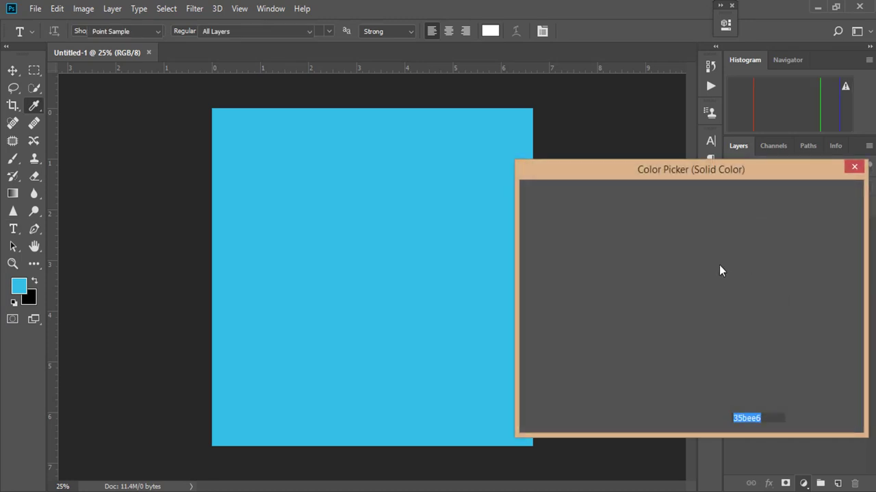
pyautogui.moveTo(629, 249)
pyautogui.mouseDown()
pyautogui.moveTo(611, 302)
pyautogui.moveTo(513, 363)
pyautogui.mouseUp()
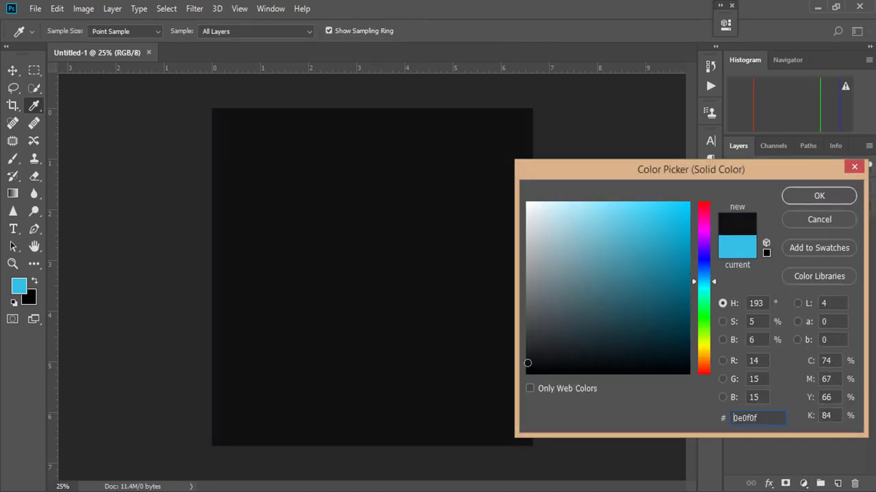
pyautogui.click(819, 195)
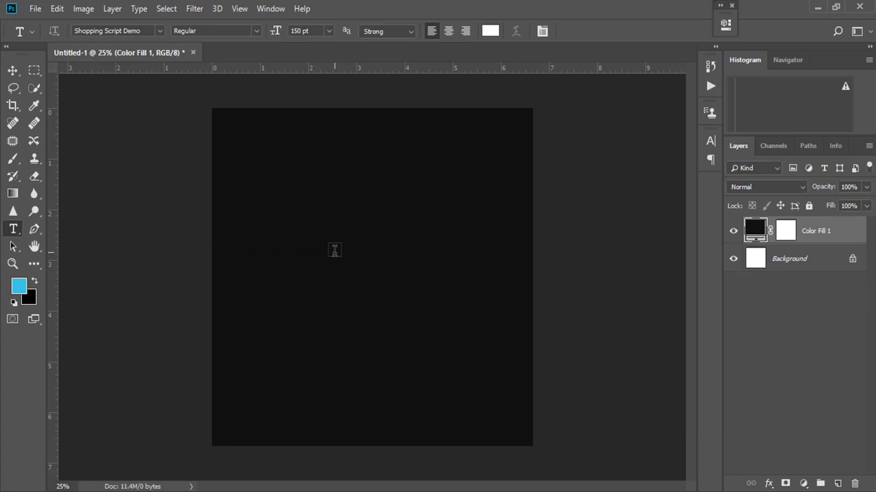
# - Type the signature name on the dark canvas and move it toward the centre
pyautogui.click(326, 272)
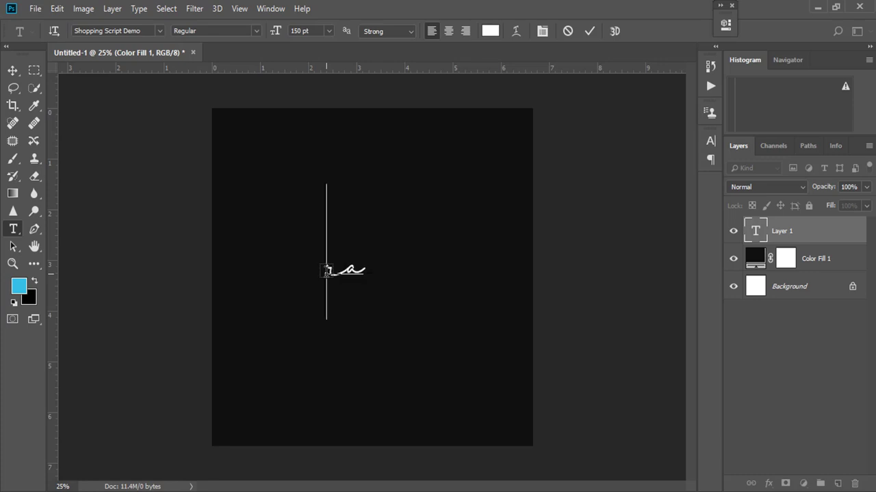
pyautogui.write('Rahim ')
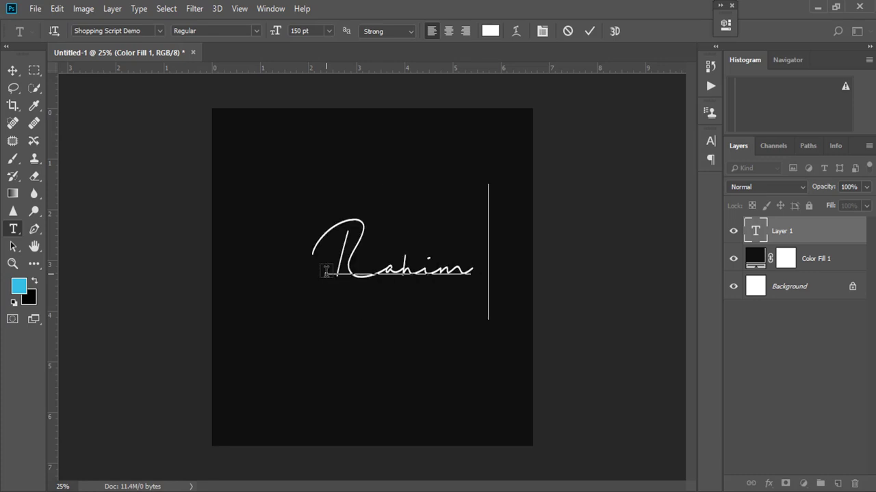
pyautogui.write('d')
pyautogui.press('BackSpace')
pyautogui.write('u')
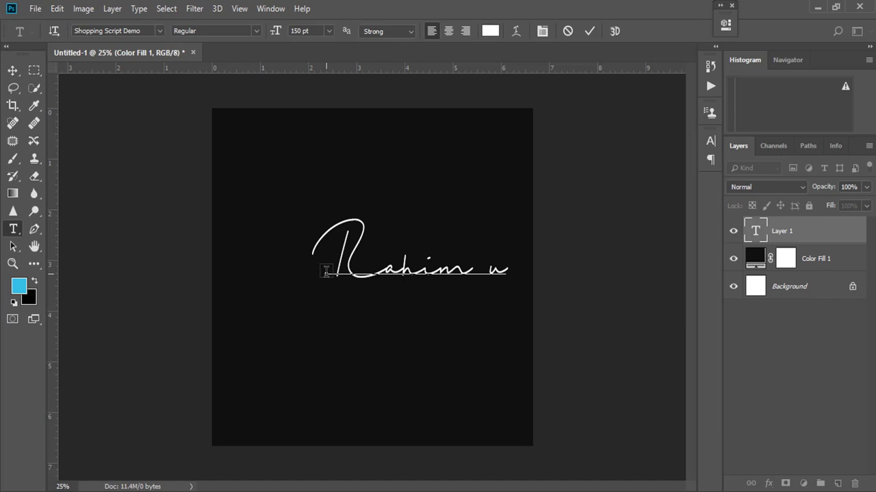
pyautogui.press('BackSpace')
pyautogui.write('U')
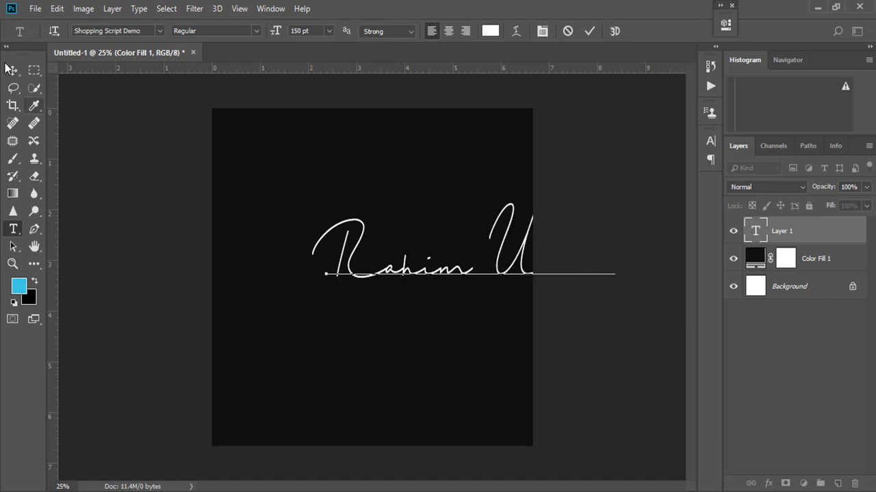
pyautogui.hotkey('ctrl', 'Return')
pyautogui.press('v')
pyautogui.moveTo(509, 262); pyautogui.dragTo(414, 266)
# - Reduce the signature name's font size from 150 pt to 138 pt
pyautogui.click(709, 147)
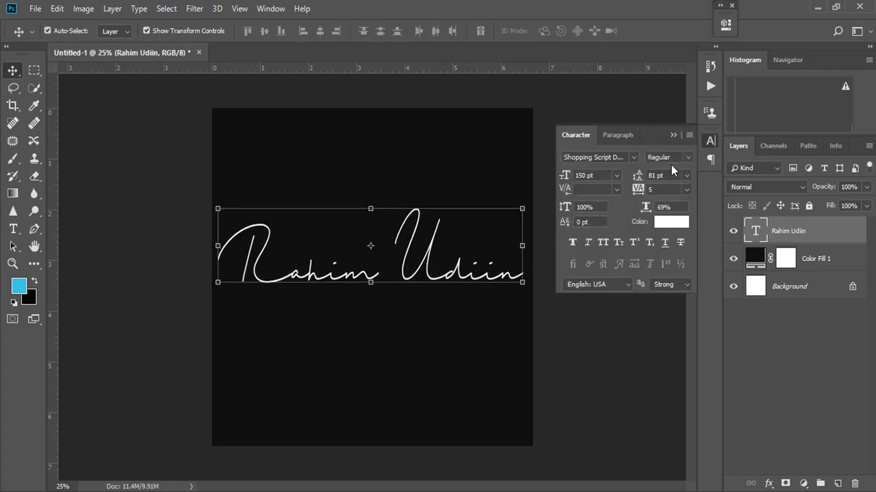
pyautogui.click(617, 176)
pyautogui.click(599, 178)
pyautogui.moveTo(565, 180)
pyautogui.mouseDown()
pyautogui.moveTo(435, 280)
pyautogui.moveTo(448, 284)
pyautogui.mouseUp()
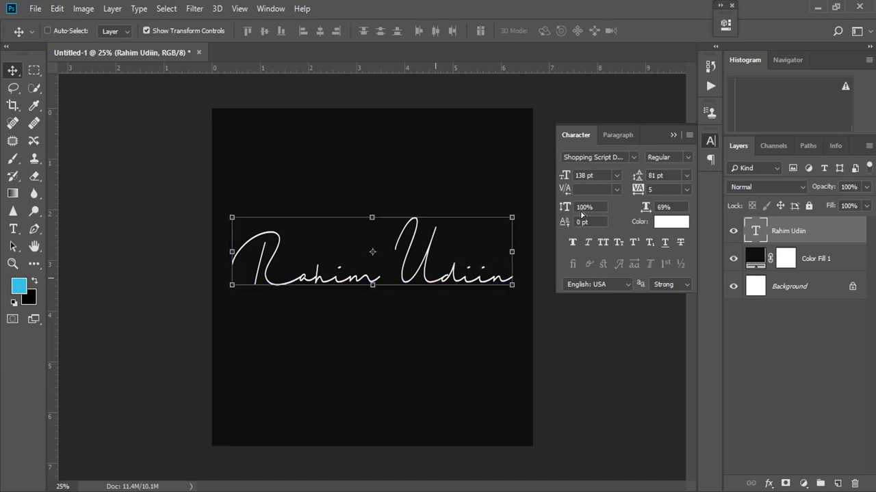
pyautogui.click(674, 137)
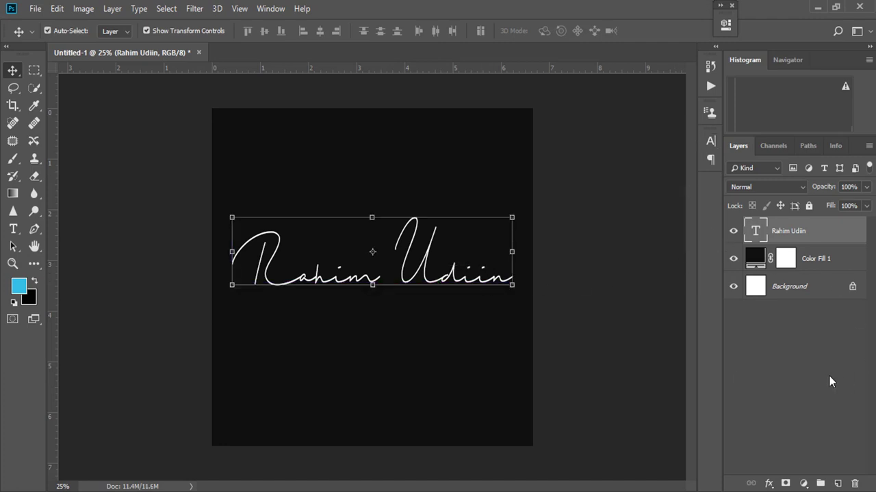
pyautogui.click(13, 229)
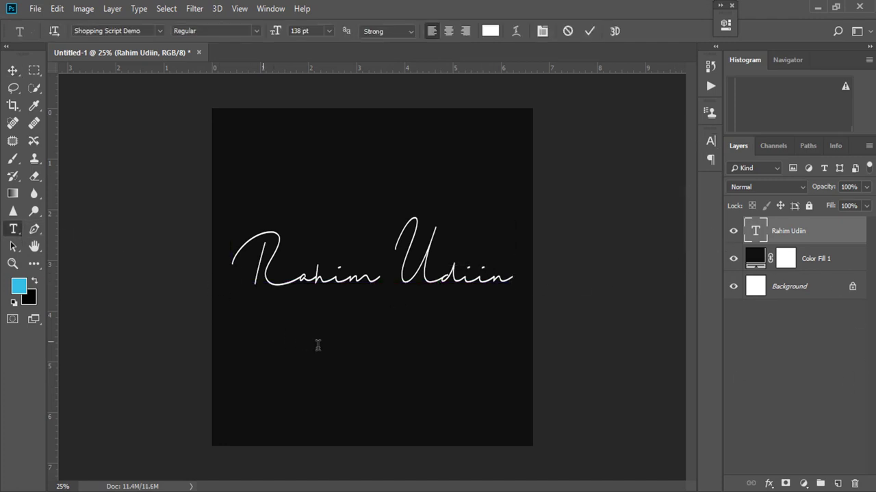
# - Start a new text layer below the name and set its font to Calibri Light
pyautogui.click(263, 340)
pyautogui.click(711, 141)
pyautogui.click(611, 157)
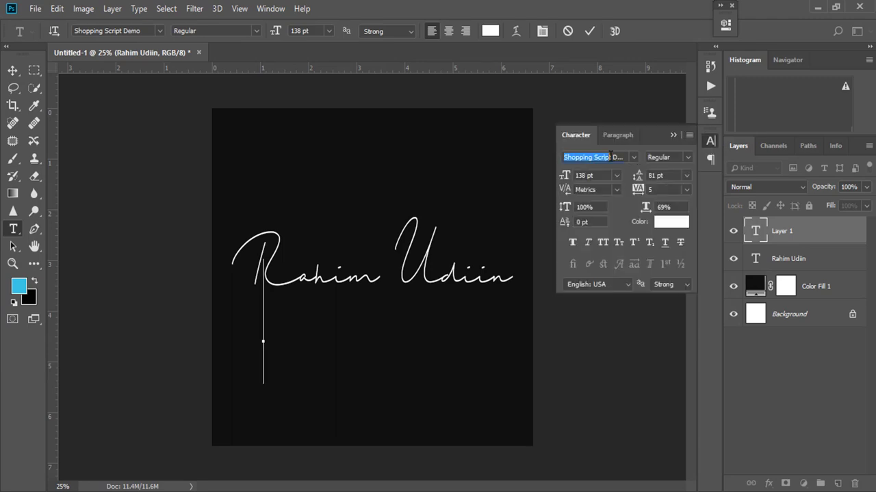
pyautogui.click(611, 157)
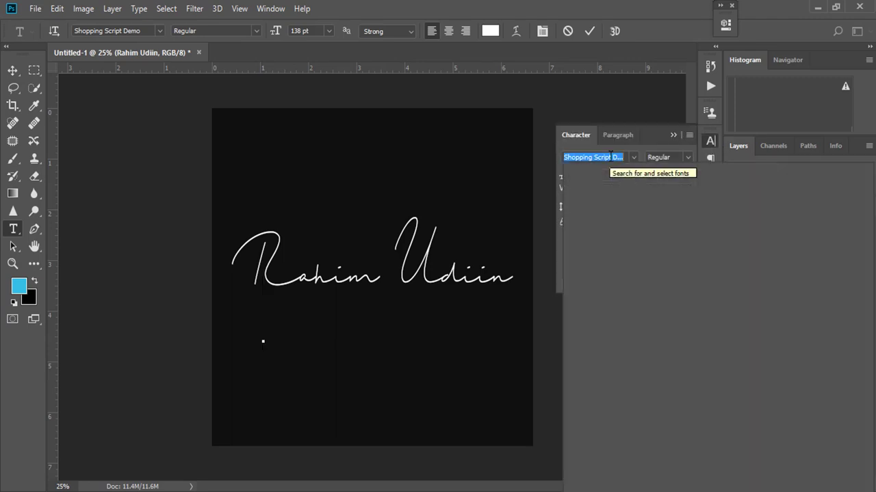
pyautogui.write('cali')
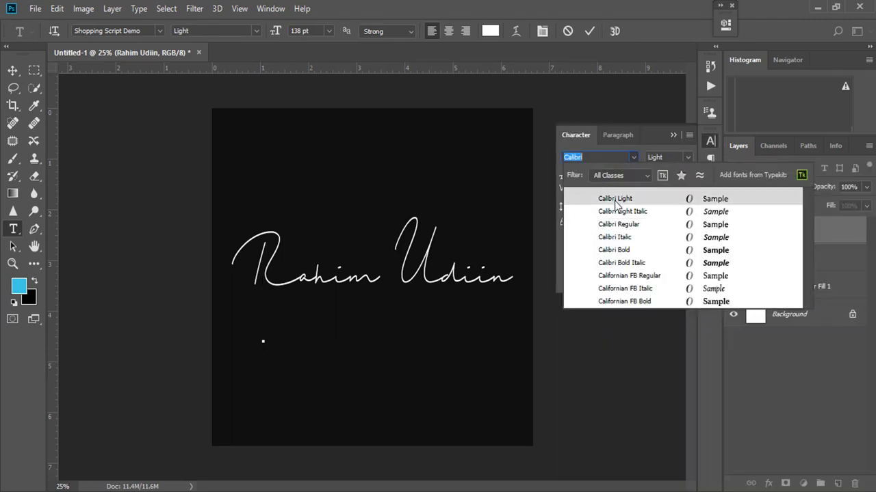
pyautogui.click(615, 199)
pyautogui.click(673, 135)
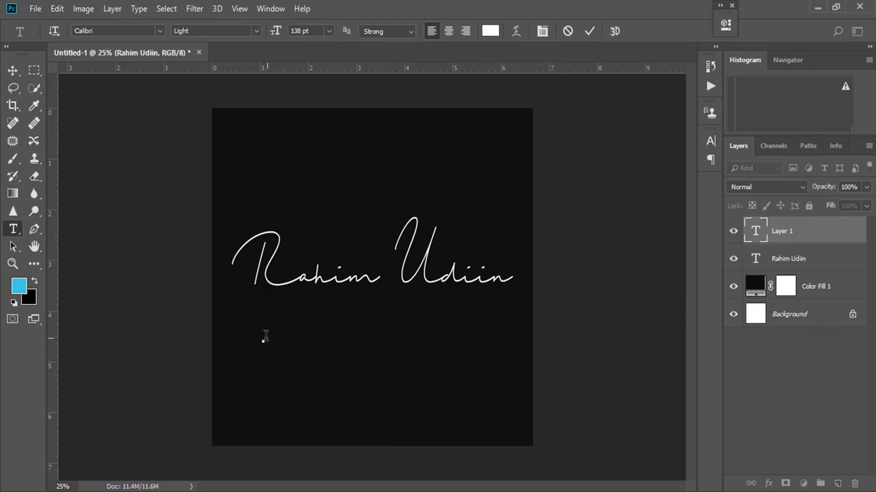
# - Type PHOTOGRAPHY in capitals and commit the text
pyautogui.write('p')
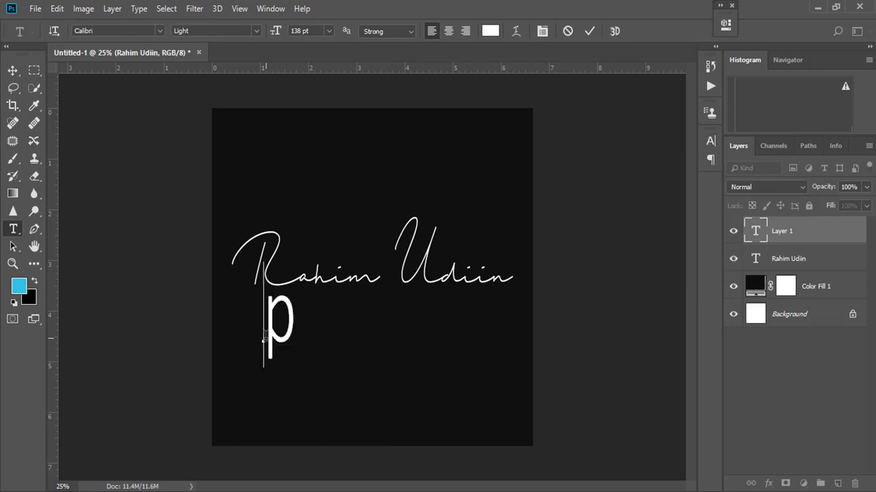
pyautogui.press('BackSpace')
pyautogui.write('PHO ')
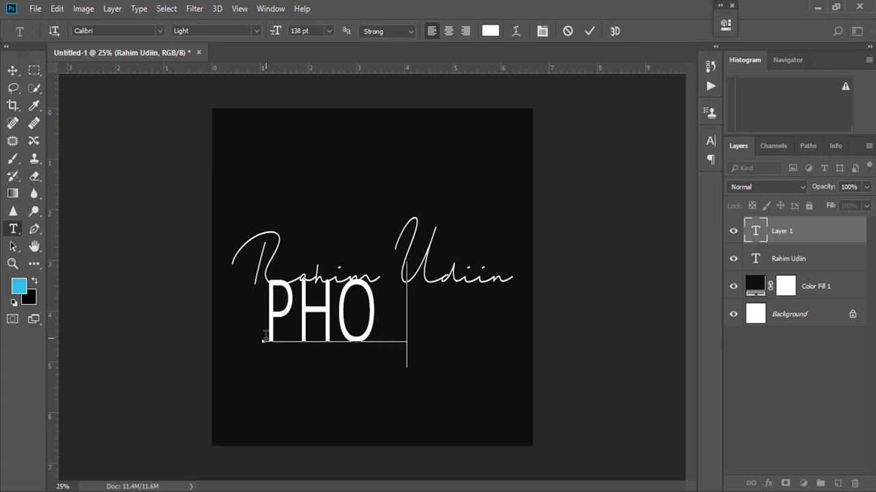
pyautogui.write('TOGR')
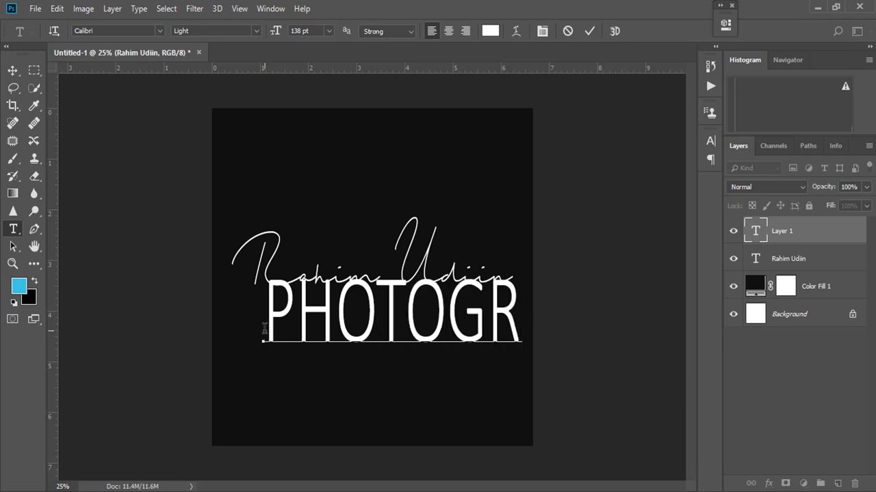
pyautogui.write('APH')
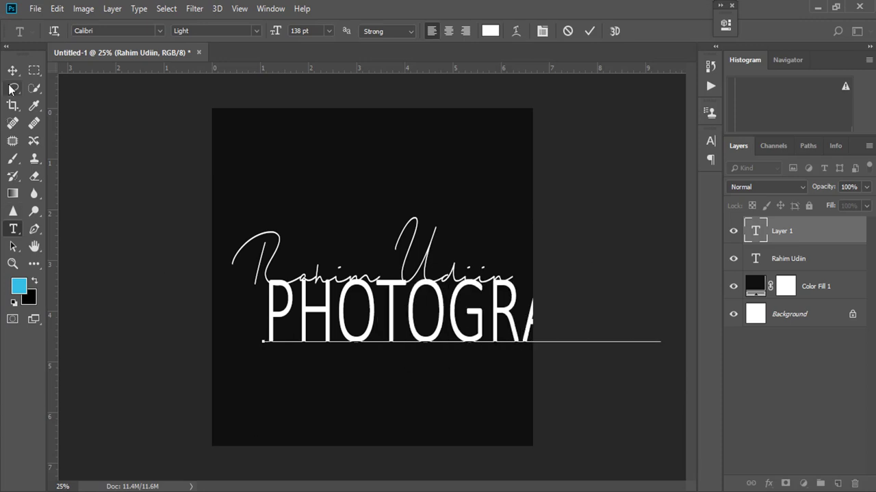
pyautogui.click(11, 85)
pyautogui.click(13, 69)
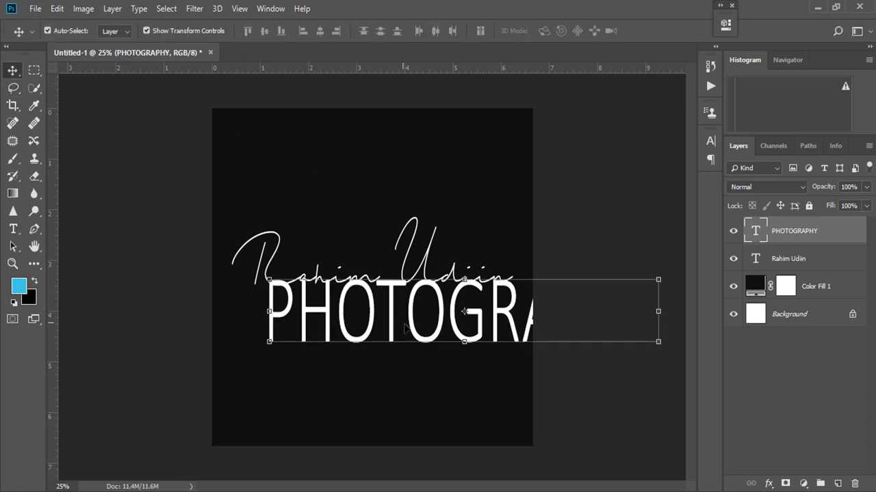
# - Move PHOTOGRAPHY down-left and try font sizes, settling on 24 pt
pyautogui.moveTo(405, 338); pyautogui.dragTo(368, 357)
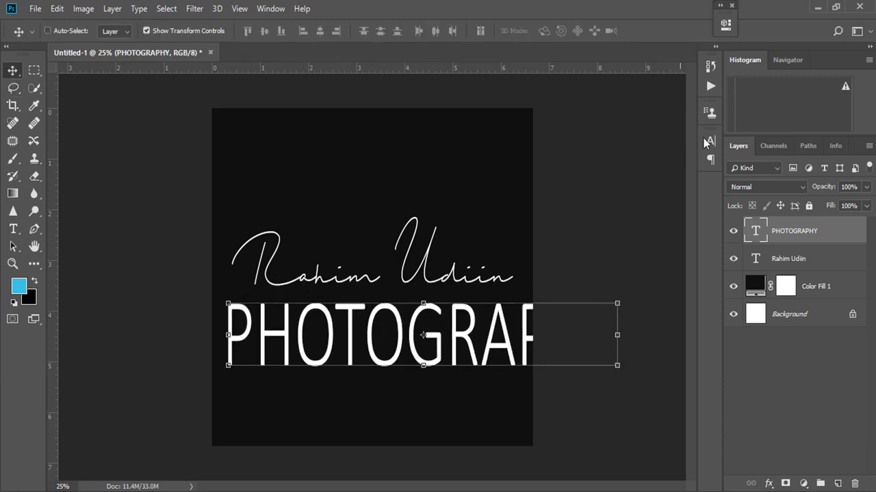
pyautogui.click(710, 140)
pyautogui.click(616, 175)
pyautogui.click(599, 346)
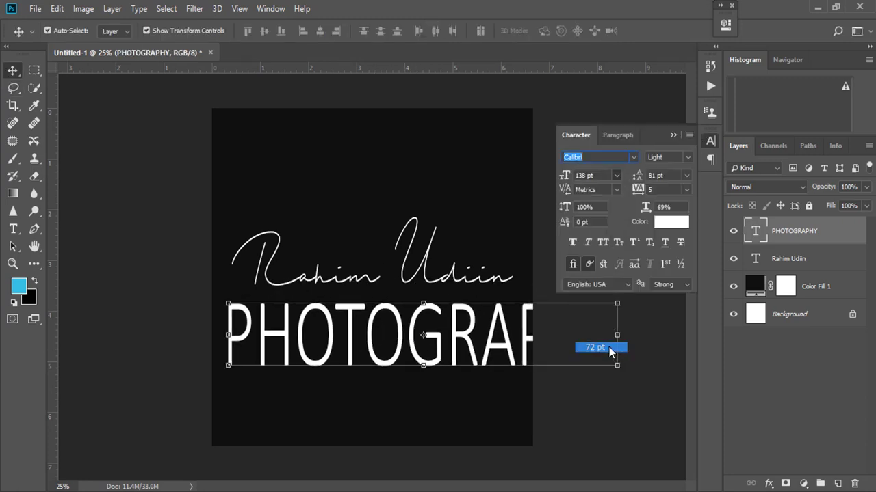
pyautogui.hotkey('ctrl', 'z')
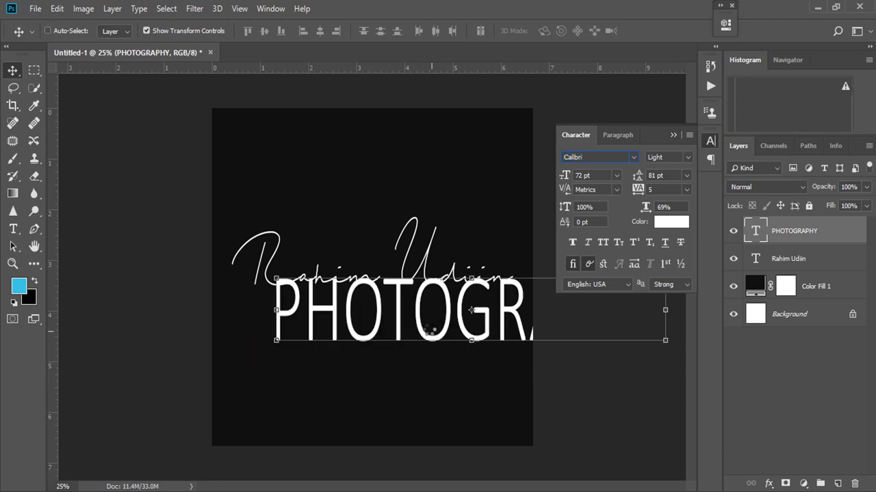
pyautogui.click(616, 175)
pyautogui.click(602, 288)
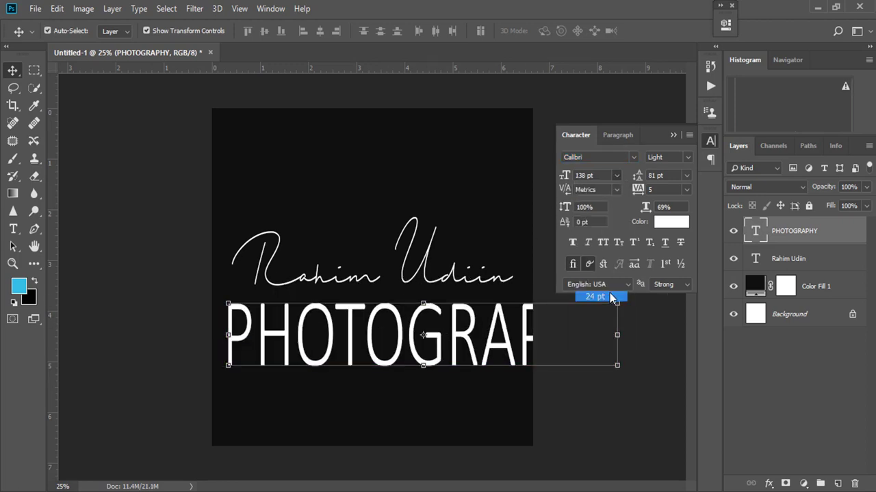
# - Place PHOTOGRAPHY under the script name at 36 pt with tracking 200
pyautogui.moveTo(282, 367); pyautogui.dragTo(314, 322)
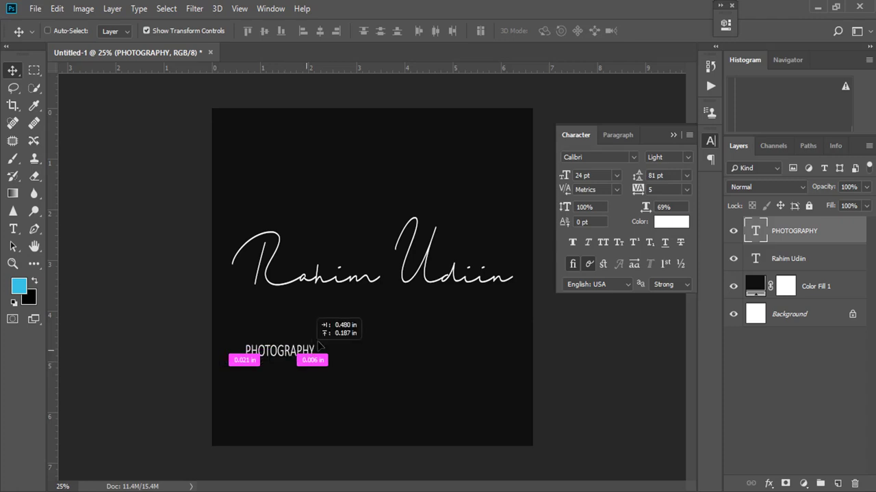
pyautogui.click(616, 175)
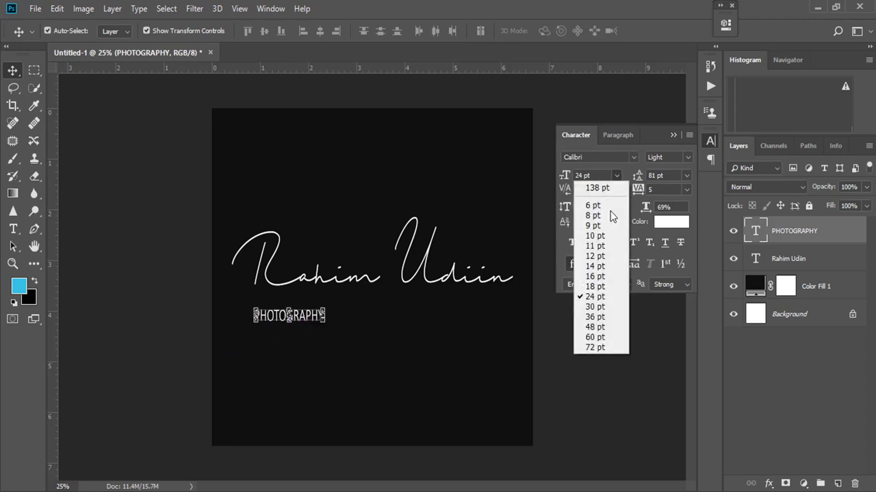
pyautogui.click(595, 316)
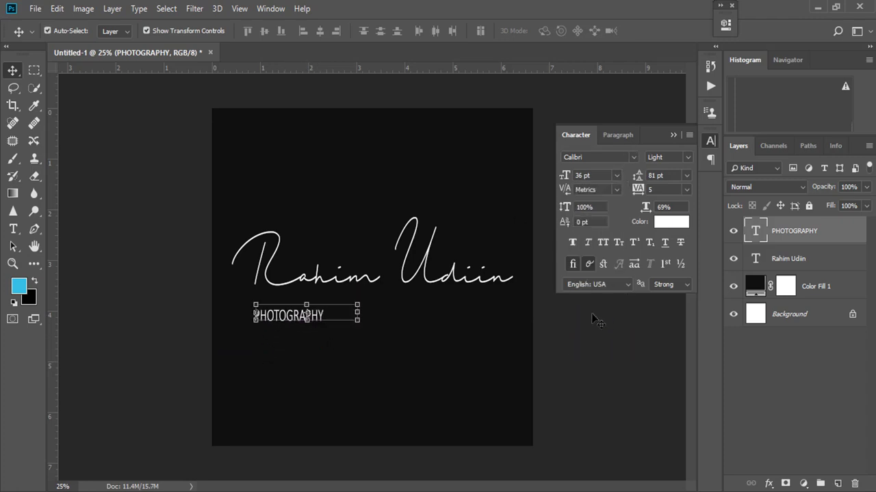
pyautogui.click(686, 190)
pyautogui.click(671, 348)
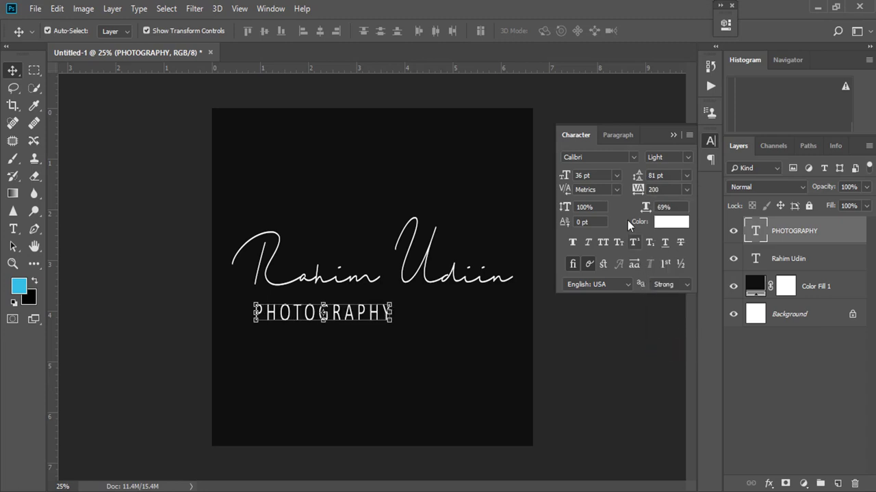
# - Widen PHOTOGRAPHY's tracking to about 940 and nudge it upward
pyautogui.moveTo(637, 195); pyautogui.dragTo(643, 197)
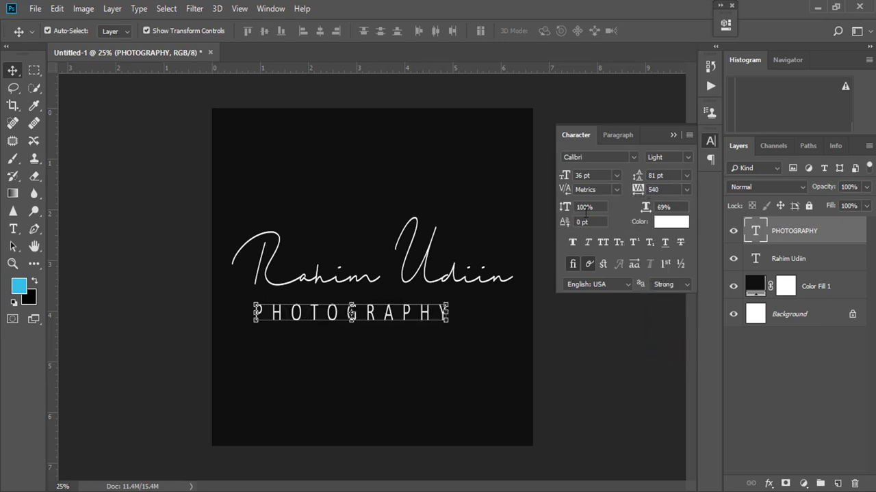
pyautogui.moveTo(639, 192)
pyautogui.mouseDown()
pyautogui.moveTo(648, 197)
pyautogui.moveTo(658, 189)
pyautogui.moveTo(626, 186)
pyautogui.mouseUp()
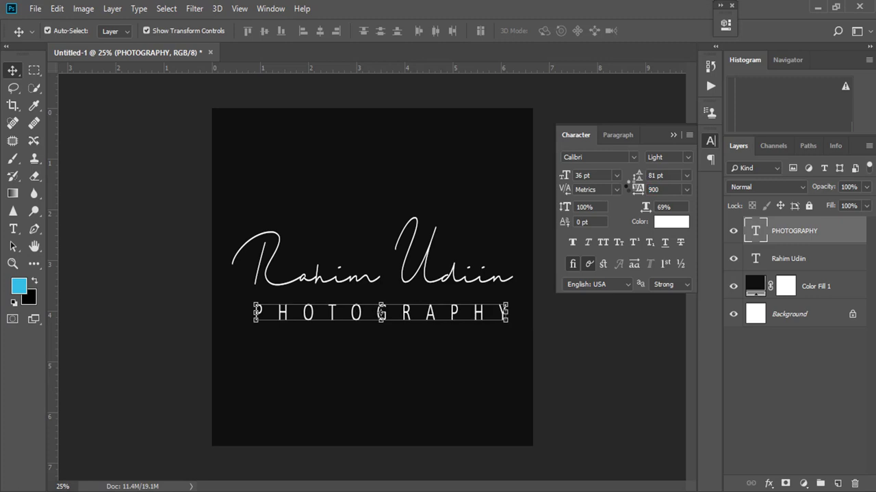
pyautogui.moveTo(634, 193); pyautogui.dragTo(637, 190)
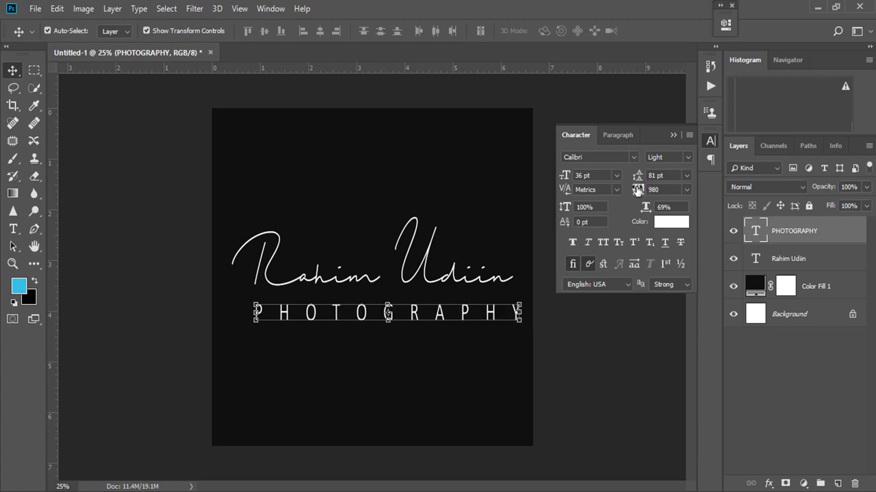
pyautogui.moveTo(638, 192); pyautogui.dragTo(634, 192)
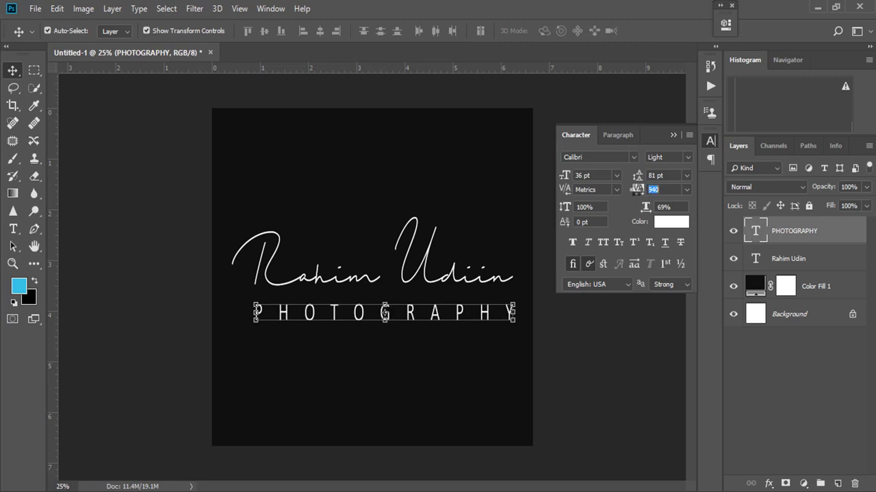
pyautogui.moveTo(486, 319); pyautogui.dragTo(483, 310)
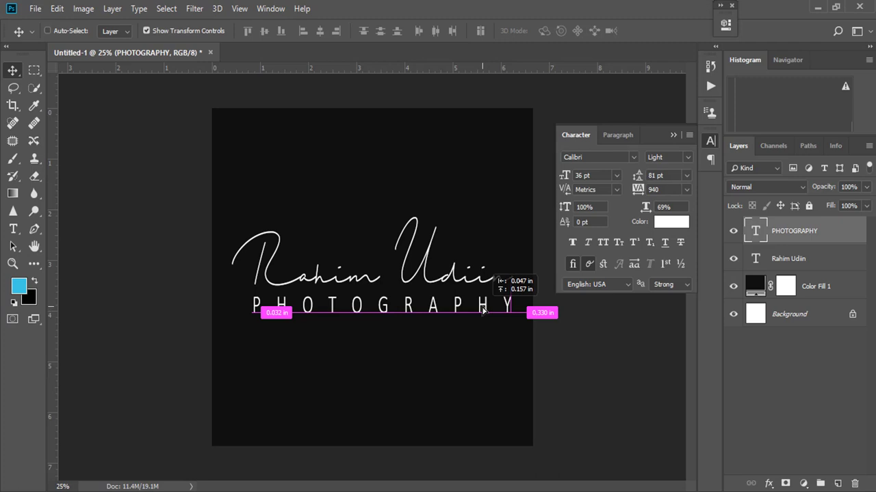
pyautogui.click(687, 158)
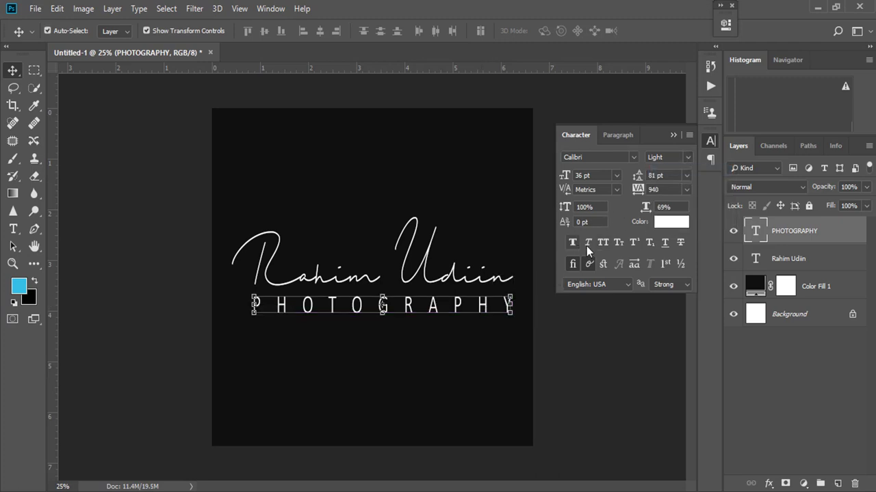
# - Reduce PHOTOGRAPHY to 24 pt and raise it closer to the script name
pyautogui.click(616, 176)
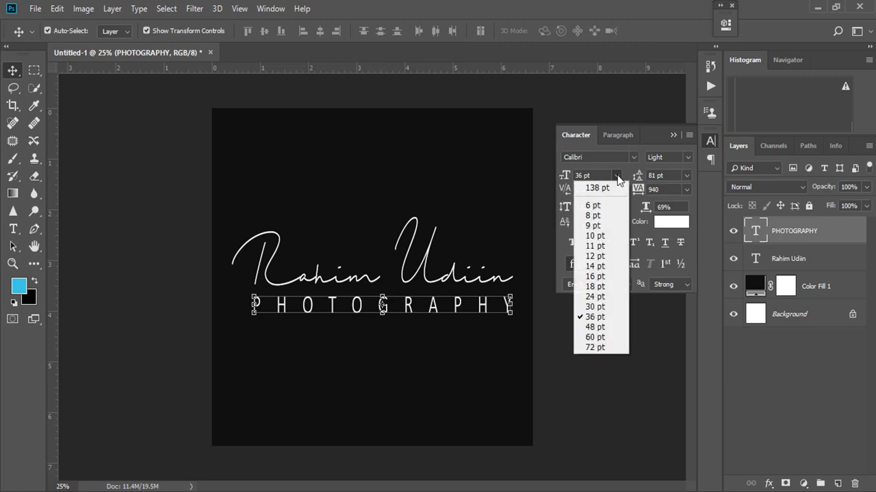
pyautogui.click(608, 307)
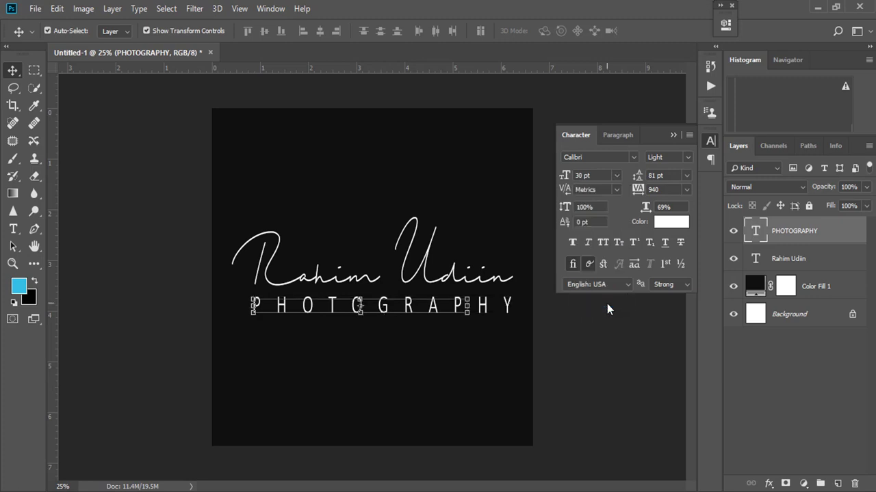
pyautogui.click(614, 176)
pyautogui.click(600, 297)
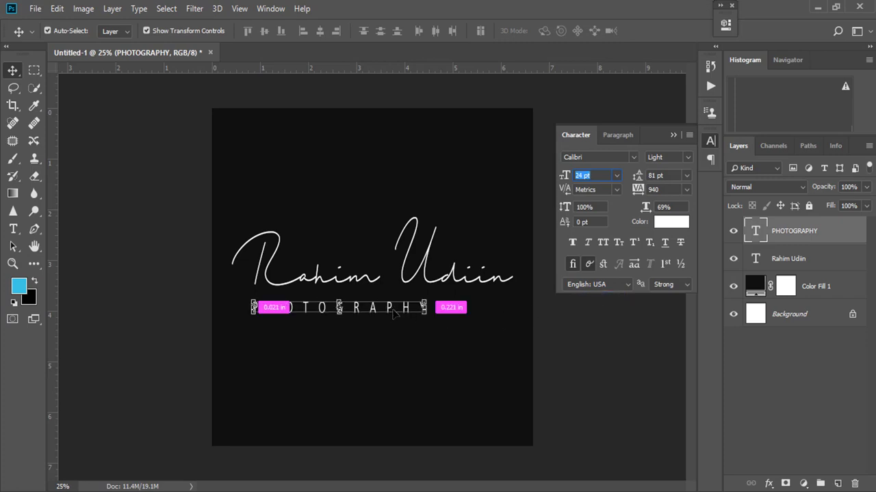
pyautogui.moveTo(392, 310); pyautogui.dragTo(394, 309)
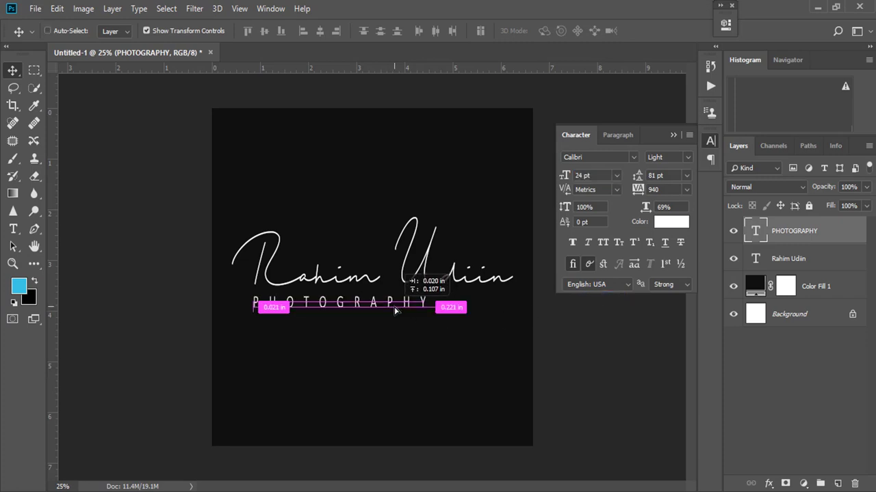
# - Set PHOTOGRAPHY's tracking to 1700 after trying 1400, 1800 and 1600
pyautogui.click(686, 189)
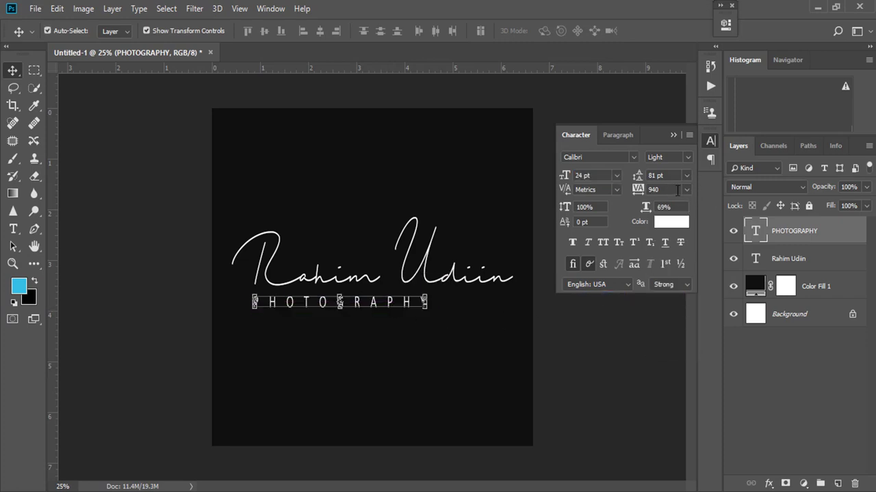
pyautogui.write('1400')
pyautogui.press('Return')
pyautogui.press('Return')
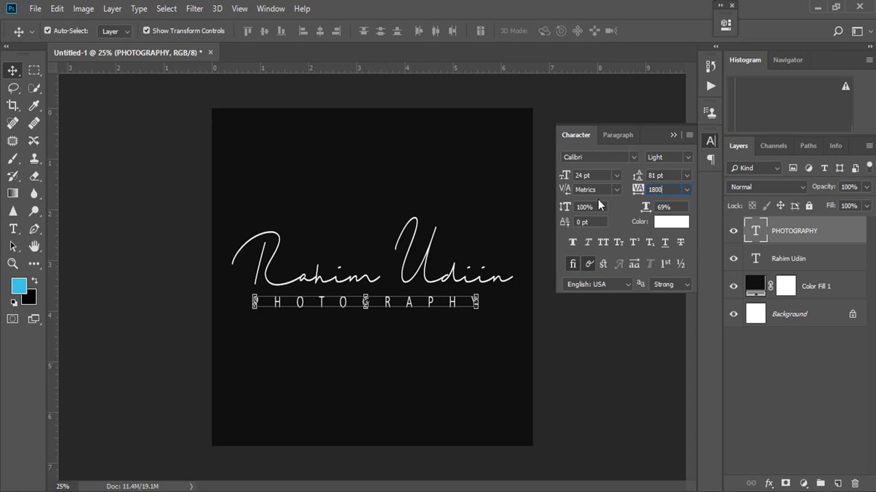
pyautogui.press('Return')
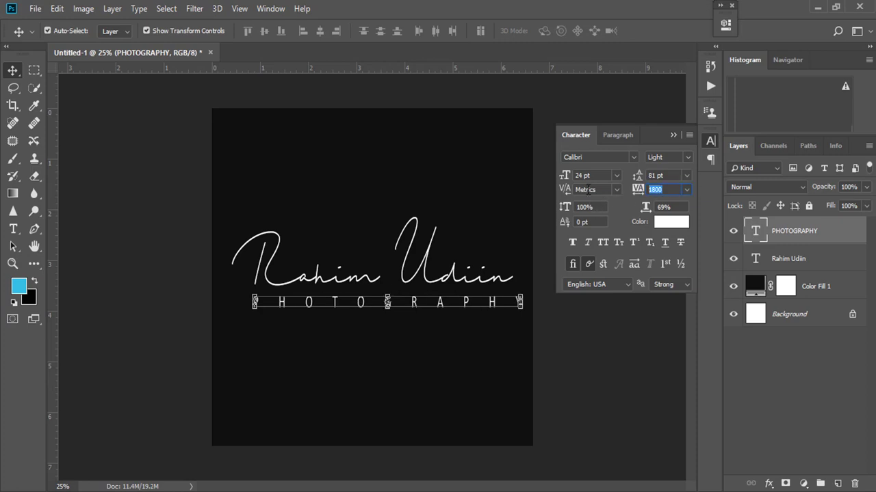
pyautogui.write('1')
pyautogui.press('Return')
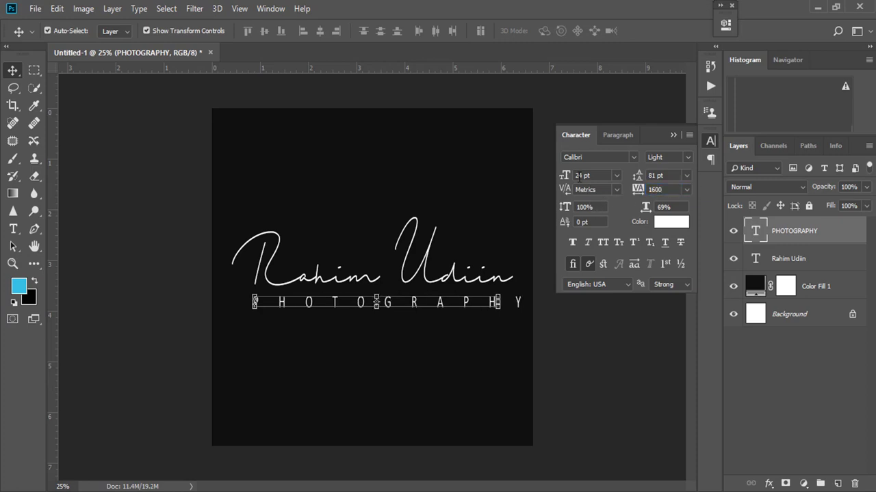
pyautogui.click(668, 194)
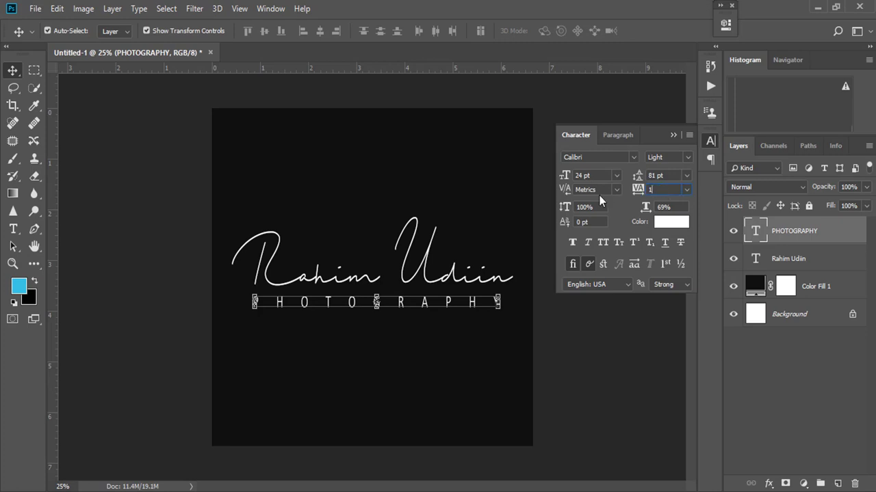
pyautogui.write('70')
pyautogui.press('Return')
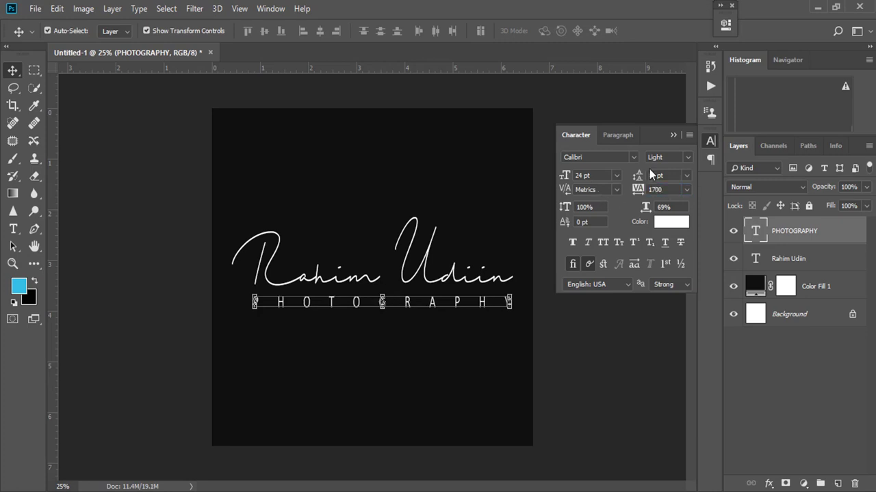
# - Close the Character panel and reselect the PHOTOGRAPHY layer
pyautogui.click(673, 136)
pyautogui.click(33, 70)
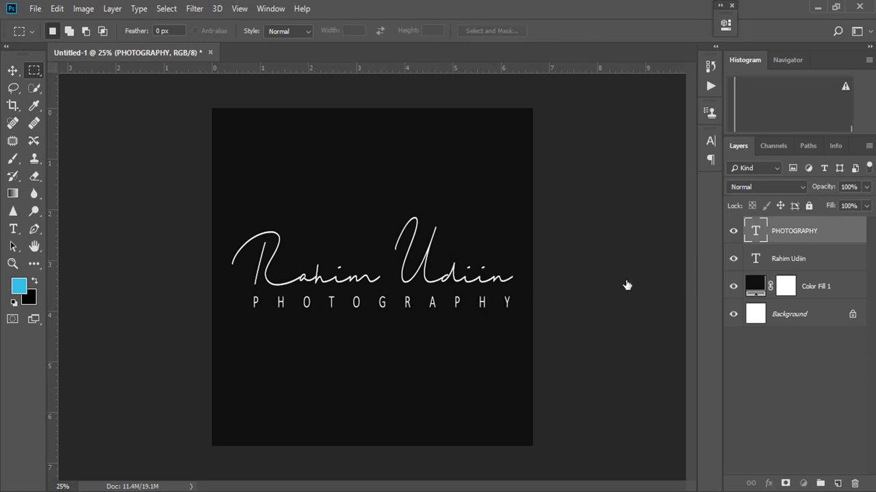
pyautogui.click(819, 409)
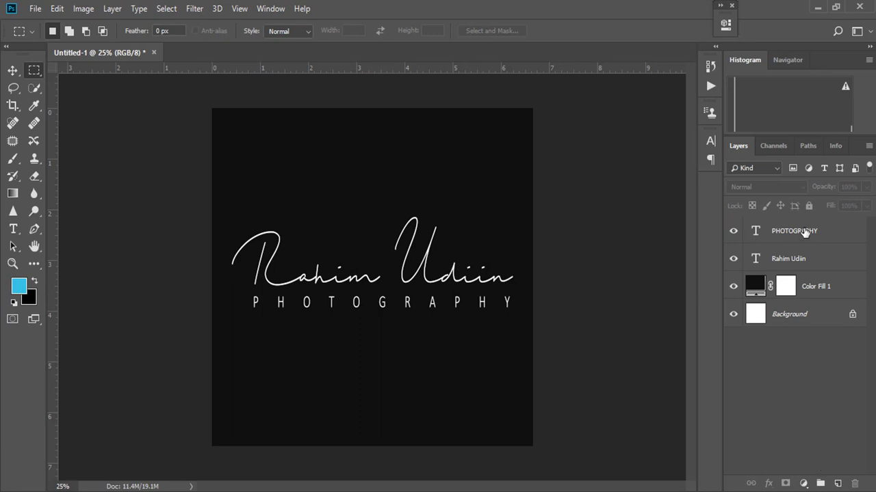
pyautogui.click(804, 233)
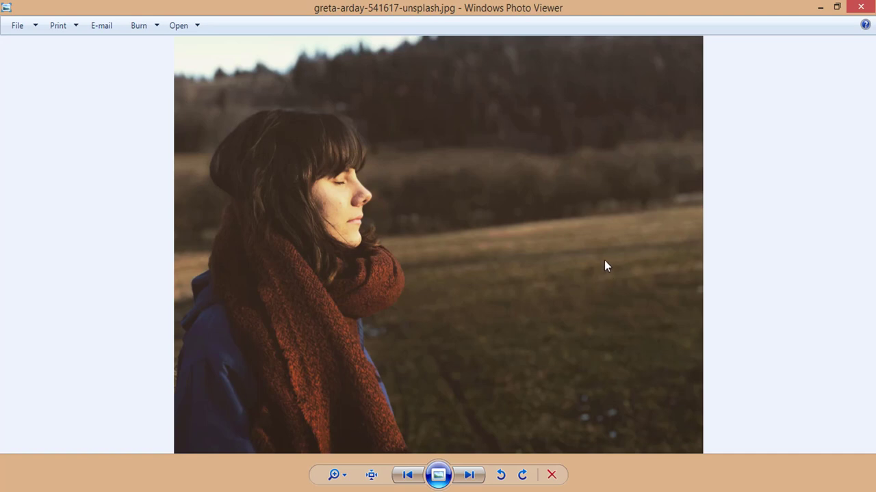
# - Open the woman-in-scarf portrait photo from Windows Photo Viewer in Adobe Photoshop CC 2018
pyautogui.rightClick(602, 263)
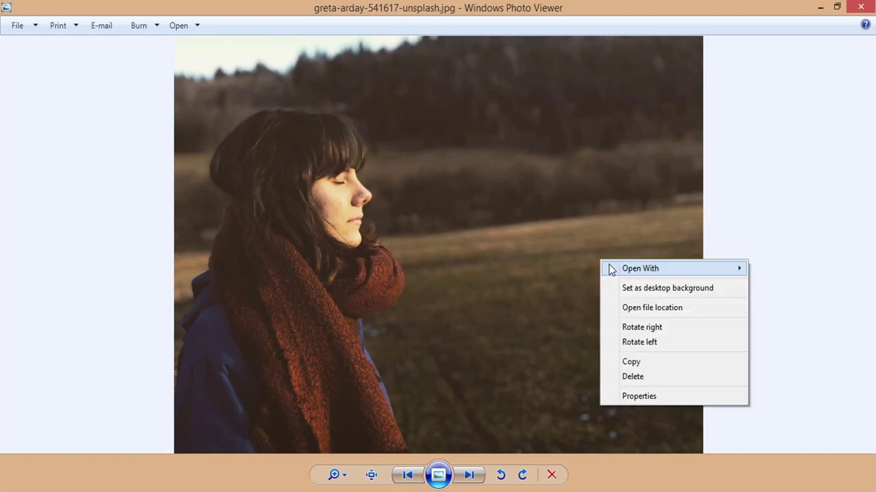
pyautogui.click(558, 313)
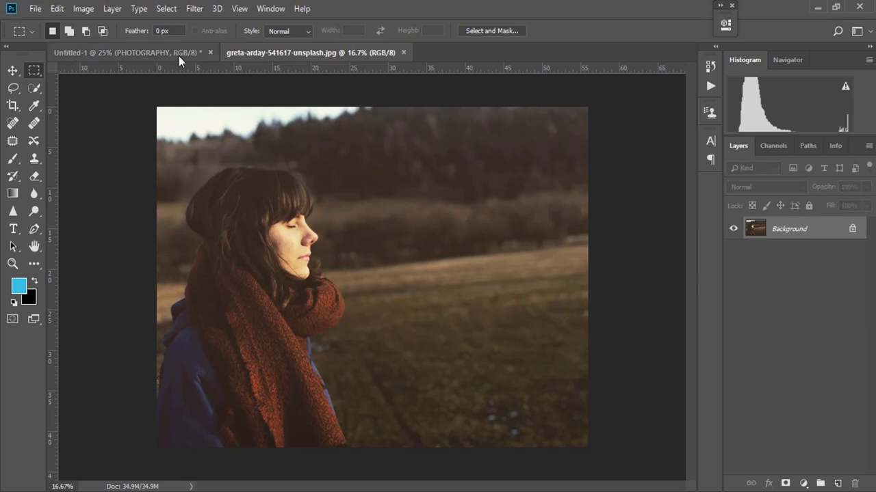
# - Drag the Rahim Udiin signature and PHOTOGRAPHY layers from Untitled-1 onto the portrait's lower right
pyautogui.click(179, 56)
pyautogui.keyDown('shift'); pyautogui.click(780, 259); pyautogui.keyUp('shift')
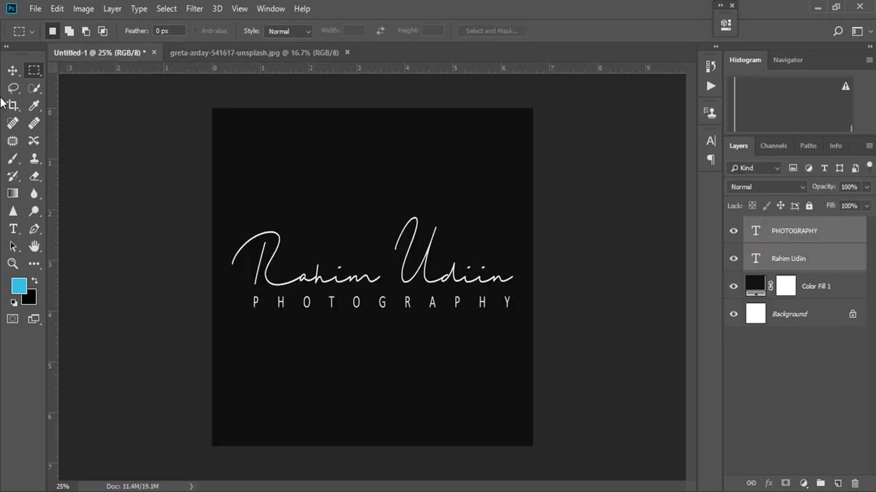
pyautogui.click(13, 70)
pyautogui.moveTo(420, 274); pyautogui.dragTo(366, 99)
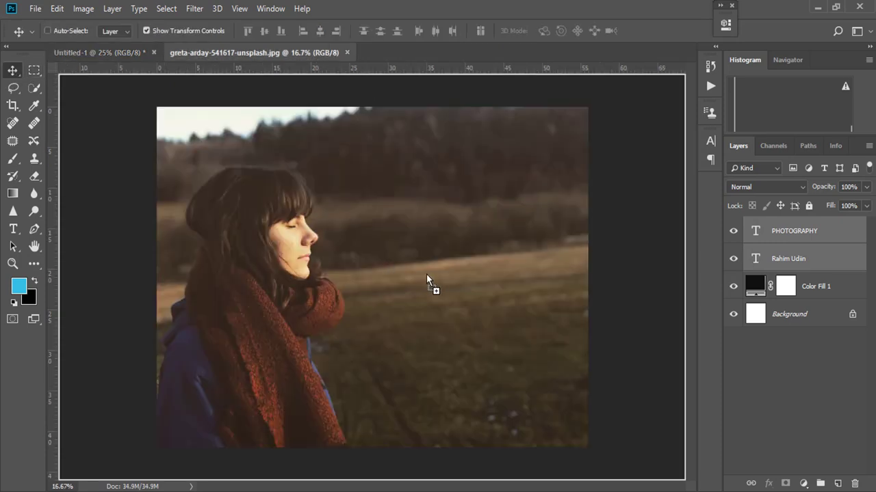
pyautogui.moveTo(344, 149)
pyautogui.mouseDown()
pyautogui.moveTo(431, 274)
pyautogui.moveTo(518, 347)
pyautogui.moveTo(524, 372)
pyautogui.moveTo(520, 355)
pyautogui.moveTo(519, 362)
pyautogui.mouseUp()
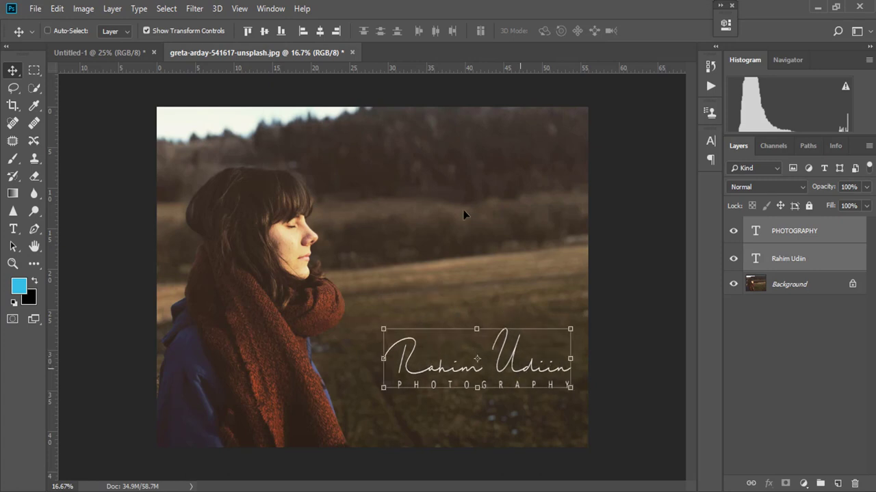
# - Reselect both logo text layers and set their font size to 36 pt
pyautogui.press('ctrl')
pyautogui.click(779, 236)
pyautogui.keyDown('shift'); pyautogui.click(790, 260); pyautogui.keyUp('shift')
pyautogui.click(710, 140)
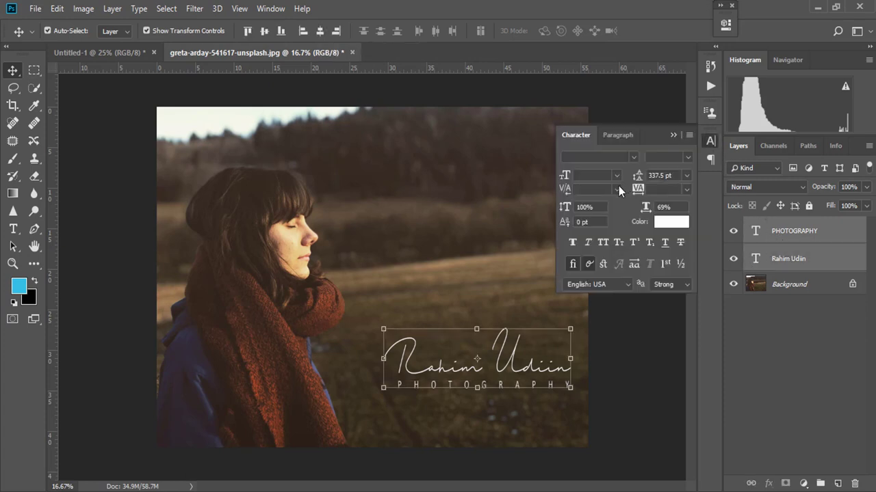
pyautogui.click(616, 175)
pyautogui.click(592, 314)
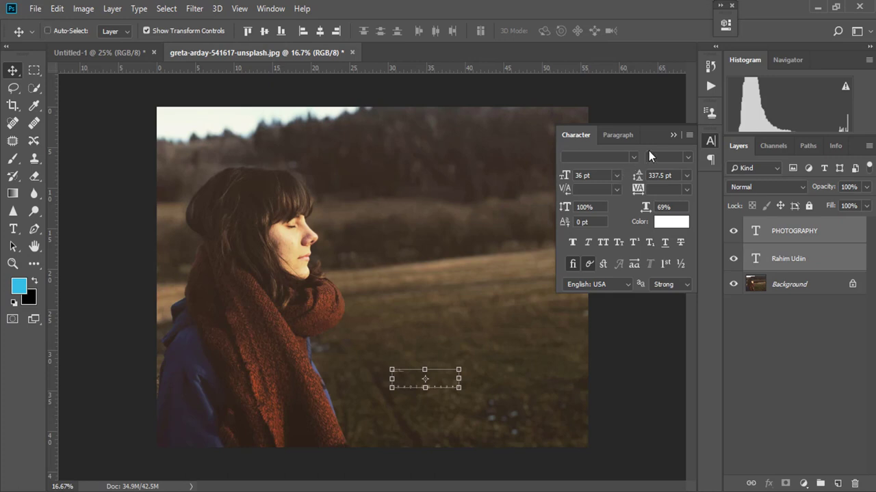
pyautogui.click(667, 177)
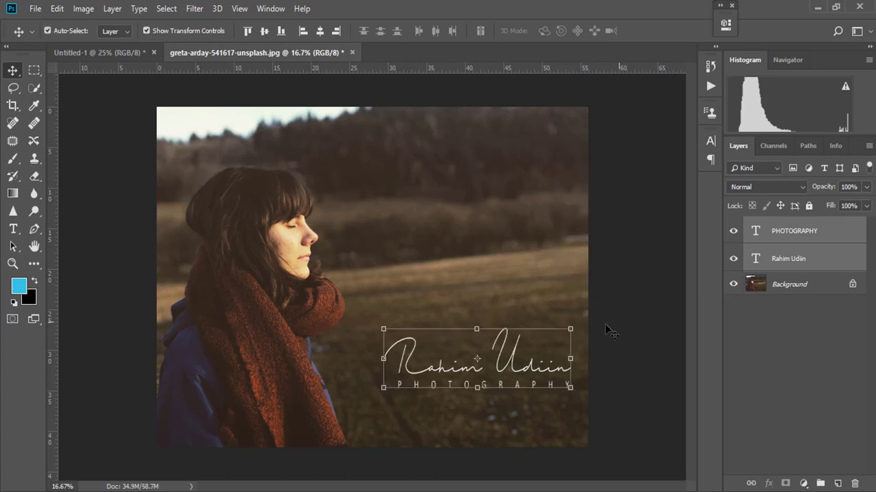
# - Scale the logo text down to 74.33%, shift it right, and commit the transform
pyautogui.moveTo(569, 329); pyautogui.dragTo(522, 343)
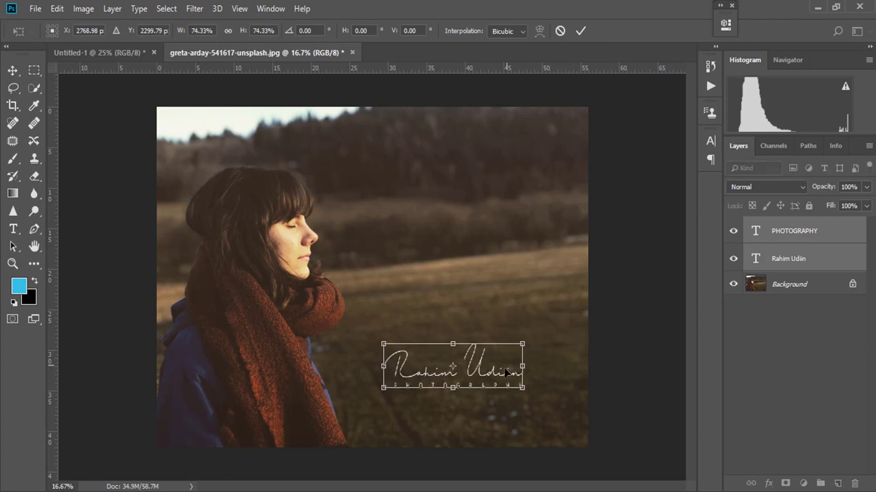
pyautogui.moveTo(505, 373); pyautogui.dragTo(529, 373)
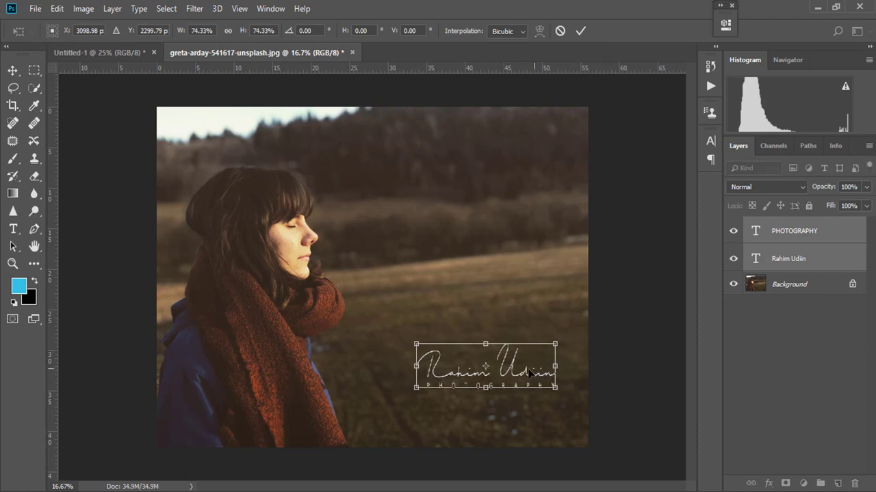
pyautogui.press('Return')
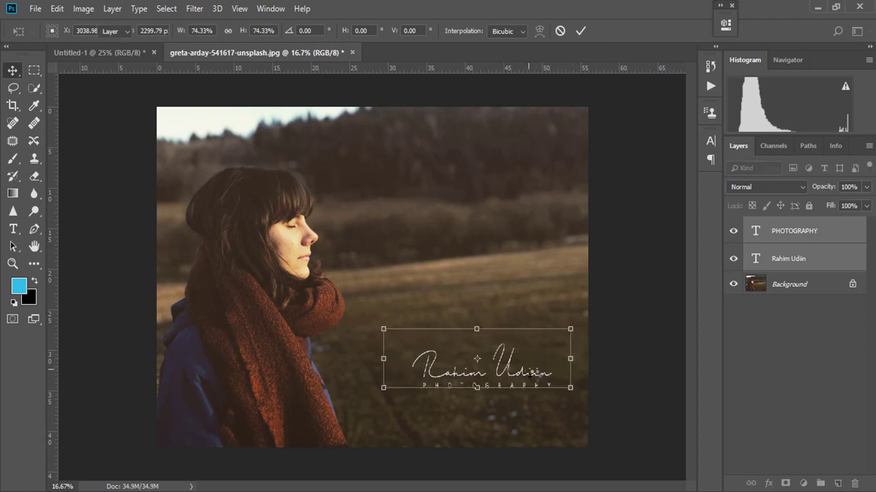
pyautogui.press('Return')
# - Zoom in on the logo and move PHOTOGRAPHY below Rahim Udiin in the layer stack
pyautogui.click(38, 70)
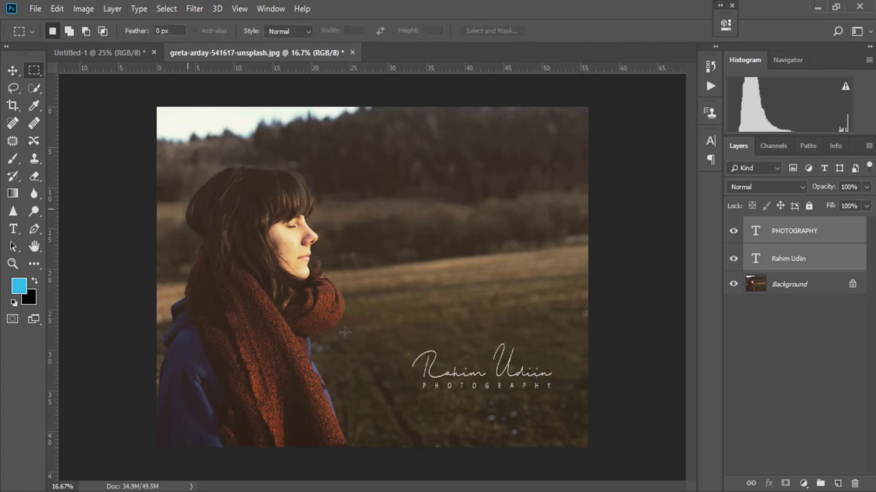
pyautogui.hotkey('ctrl', '+')
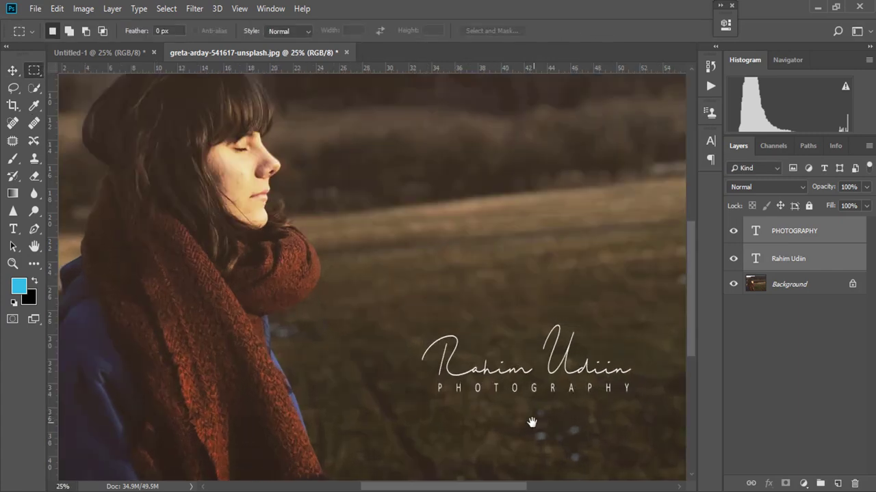
pyautogui.moveTo(533, 422); pyautogui.dragTo(503, 408)
pyautogui.click(768, 264)
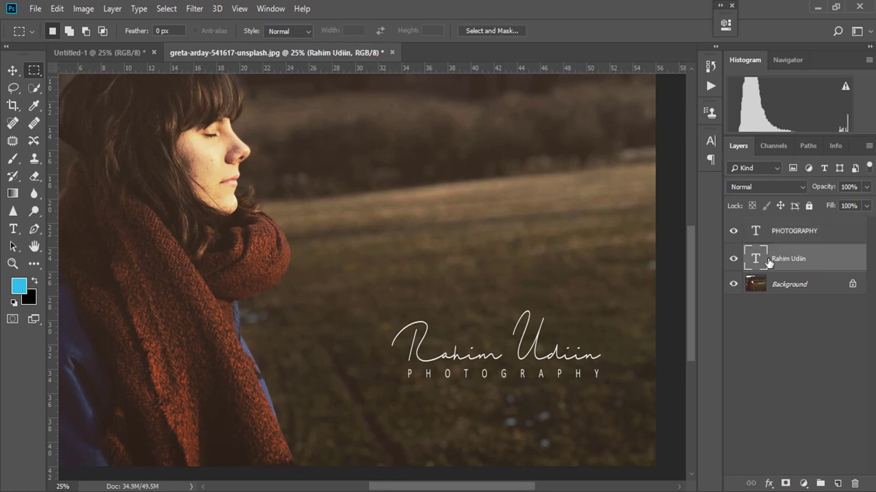
pyautogui.moveTo(787, 232); pyautogui.dragTo(786, 271)
# - Zoom back out and recentre the whole portrait photo in the window
pyautogui.click(12, 71)
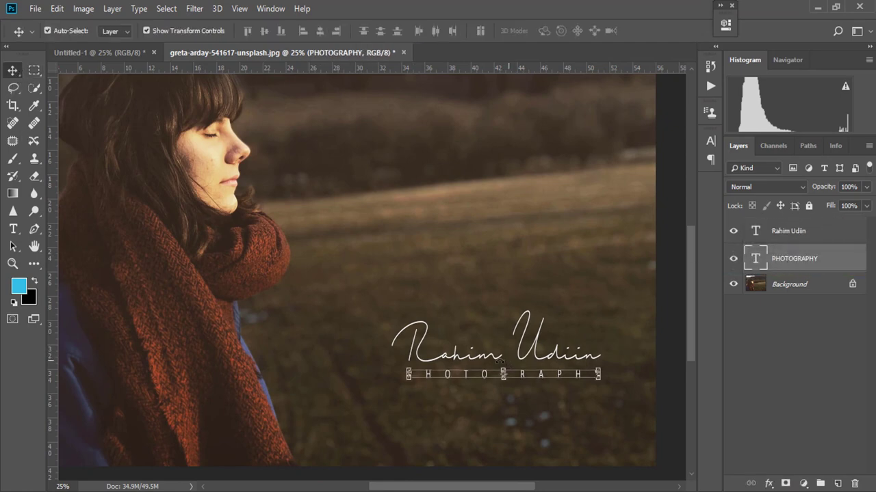
pyautogui.click(34, 71)
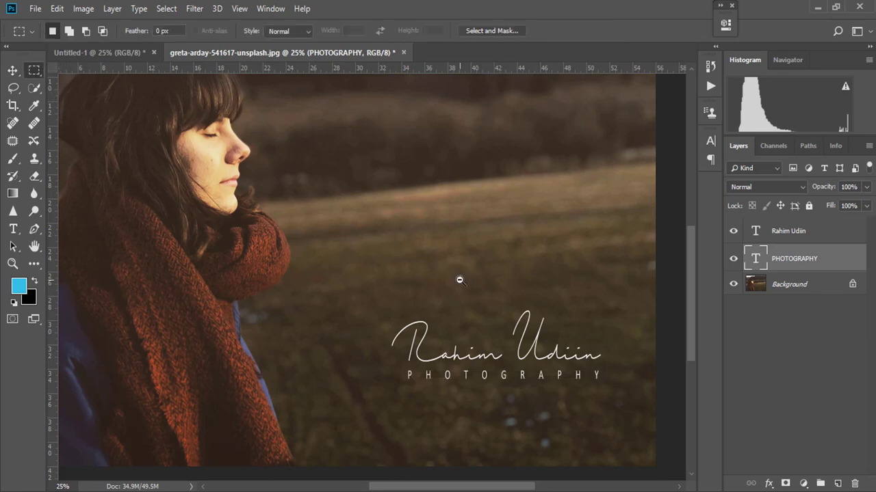
pyautogui.hotkey('ctrl', '-')
pyautogui.moveTo(503, 335); pyautogui.dragTo(537, 357)
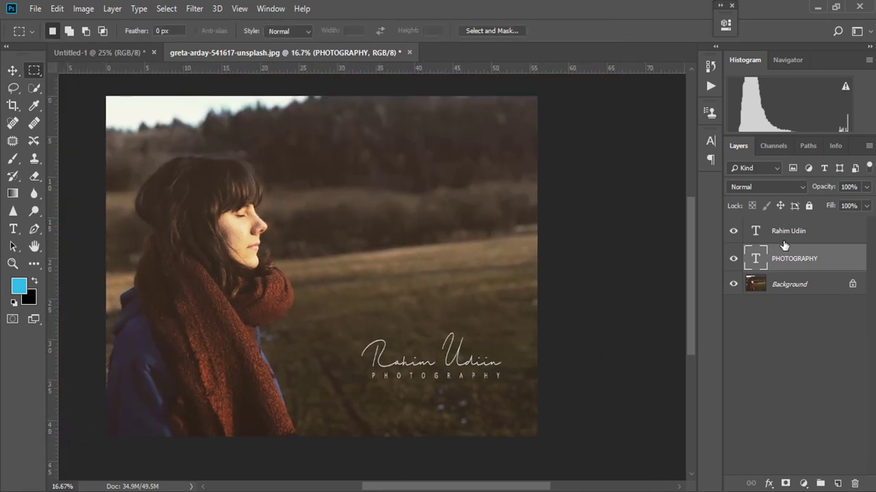
pyautogui.click(11, 70)
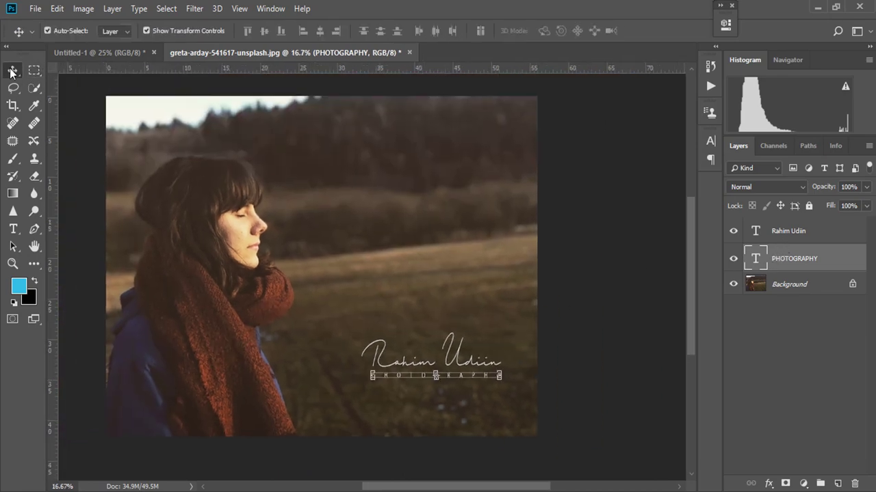
pyautogui.click(33, 72)
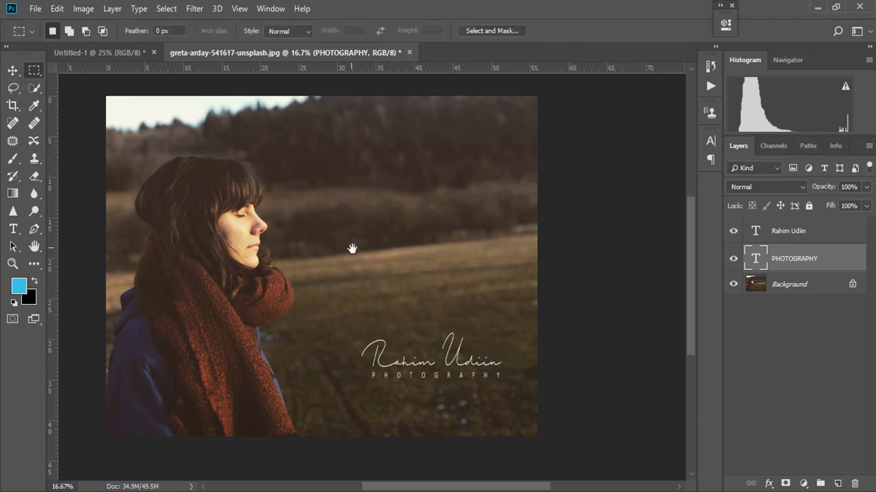
pyautogui.moveTo(351, 248); pyautogui.dragTo(381, 257)
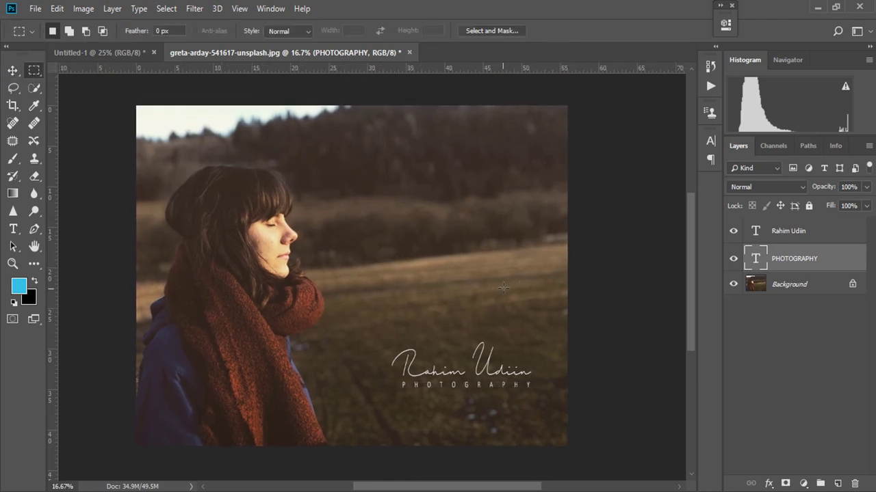
pyautogui.moveTo(503, 287); pyautogui.dragTo(509, 293)
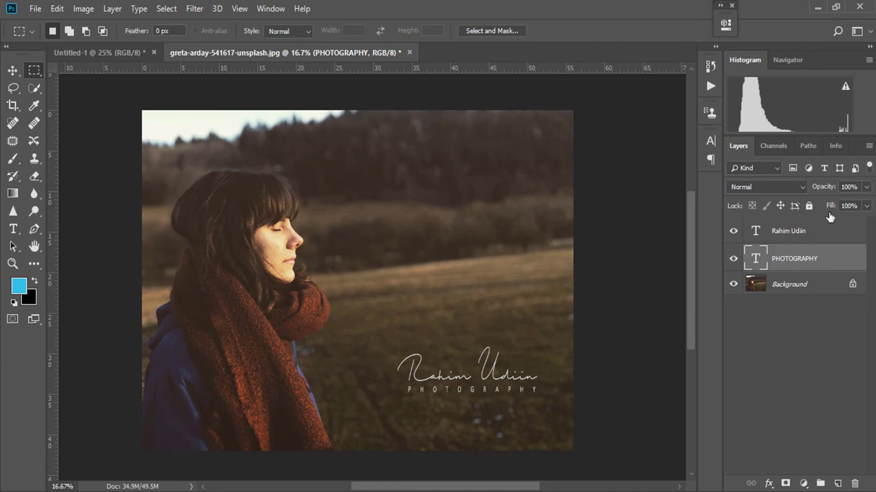
pyautogui.click(829, 226)
pyautogui.click(866, 186)
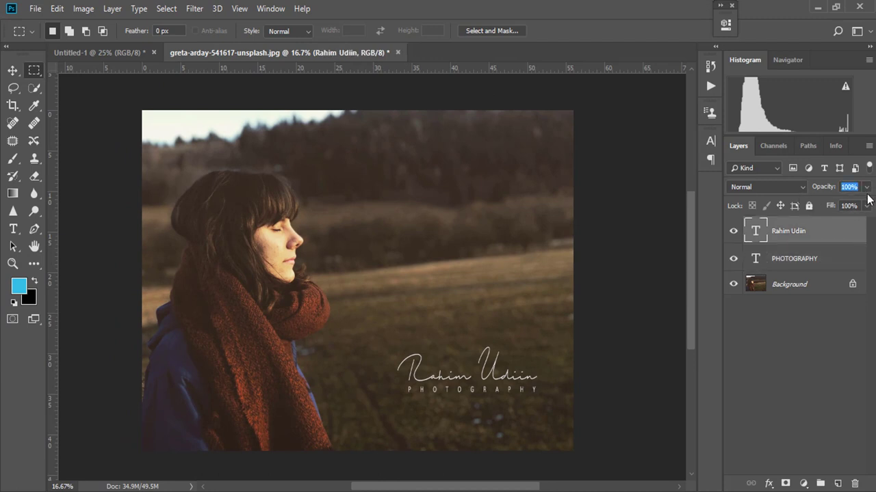
pyautogui.click(866, 206)
pyautogui.moveTo(867, 220)
pyautogui.mouseDown()
pyautogui.moveTo(822, 223)
pyautogui.moveTo(858, 228)
pyautogui.moveTo(848, 225)
pyautogui.mouseUp()
# - Lower the PHOTOGRAPHY layer's fill to 58% and zoom in to inspect the faded watermark
pyautogui.click(849, 257)
pyautogui.click(866, 206)
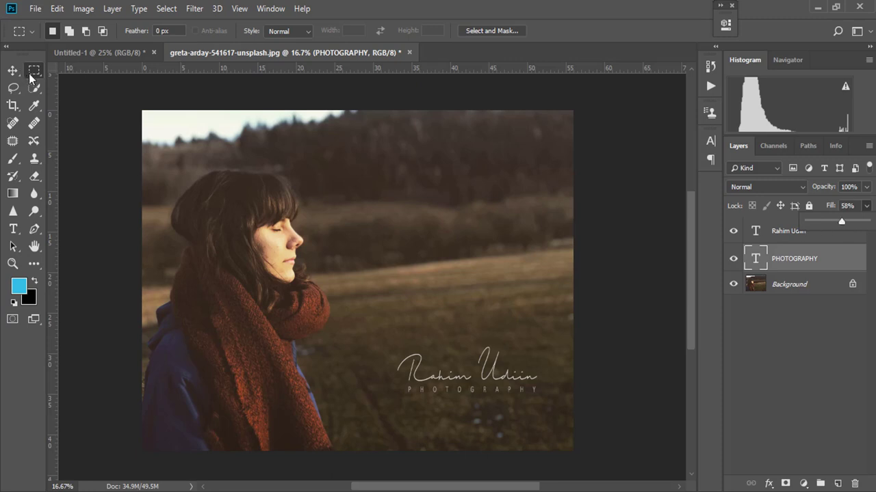
pyautogui.scroll(1, 538, 352)
pyautogui.moveTo(538, 352); pyautogui.dragTo(551, 354)
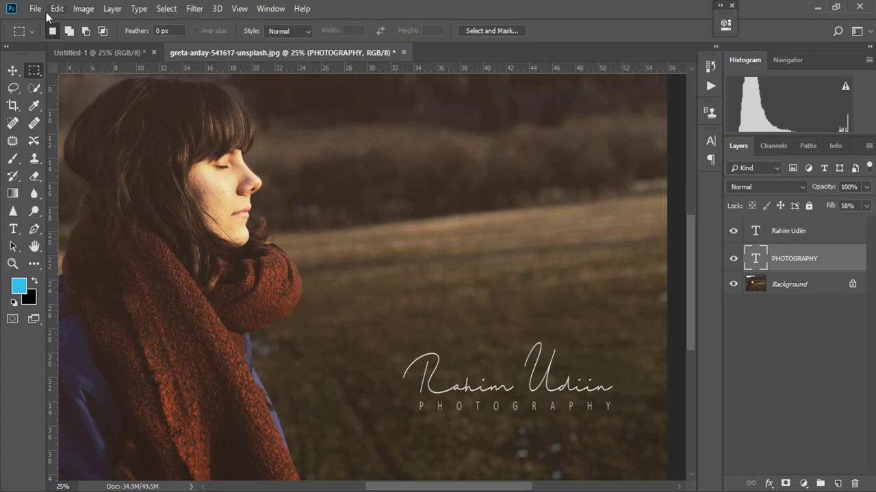
pyautogui.moveTo(490, 335); pyautogui.dragTo(504, 283)
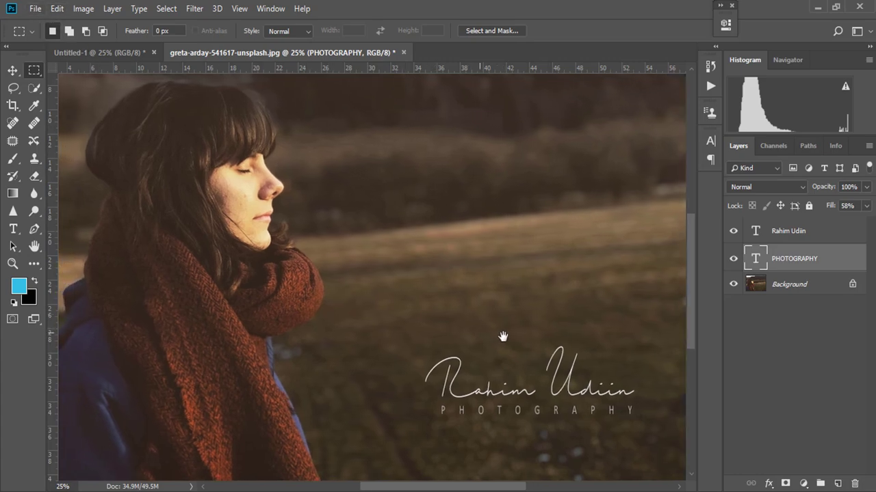